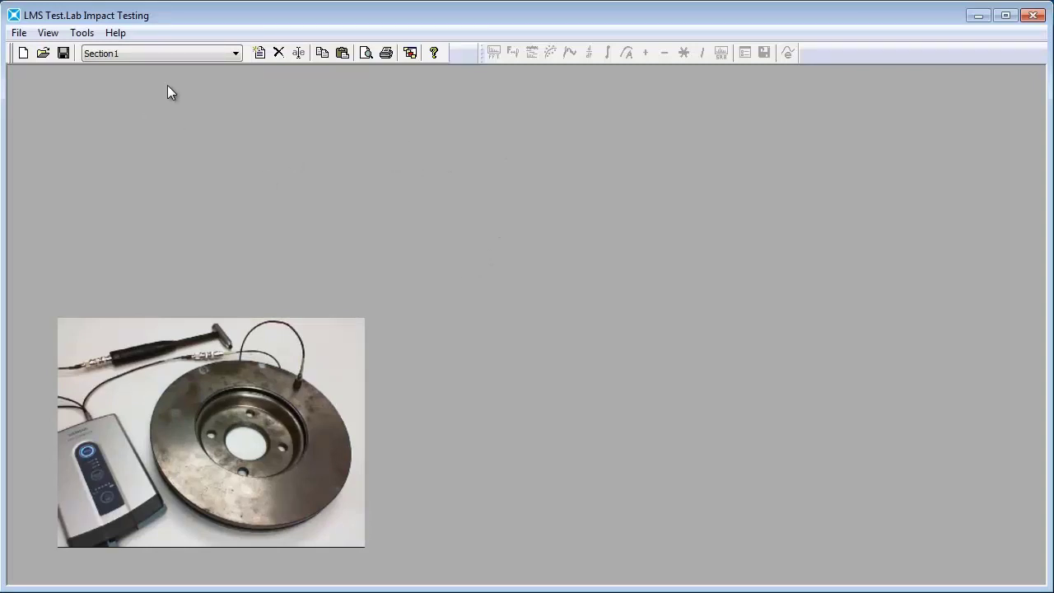
Step: Create a new project and save it as impacttesting.lms, overwriting the existing file
{"action": "left_click", "coordinate": [23, 54]}
{"action": "left_click", "coordinate": [22, 55]}
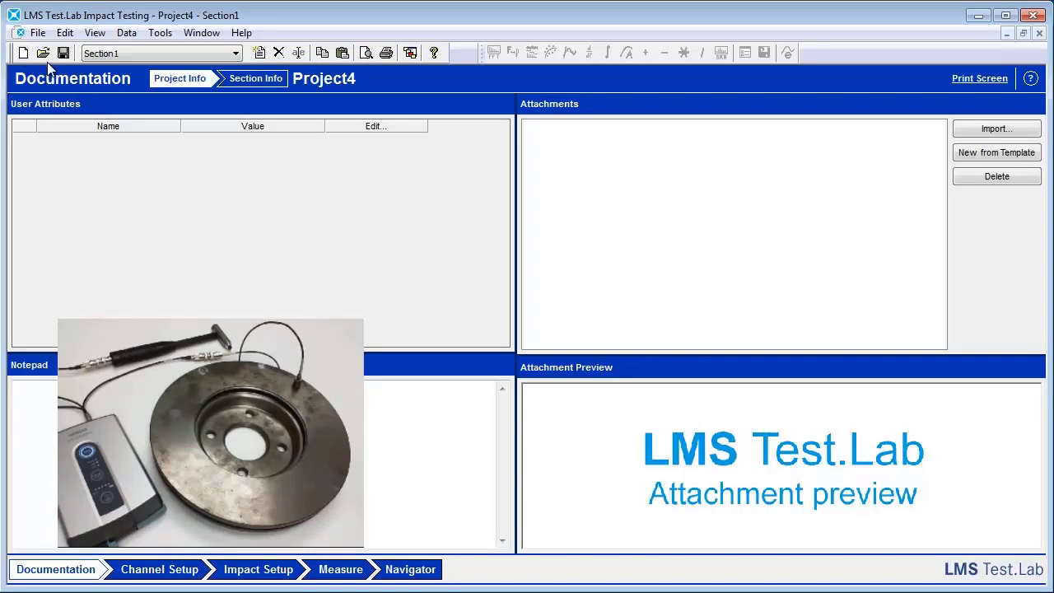
{"action": "left_click", "coordinate": [39, 35]}
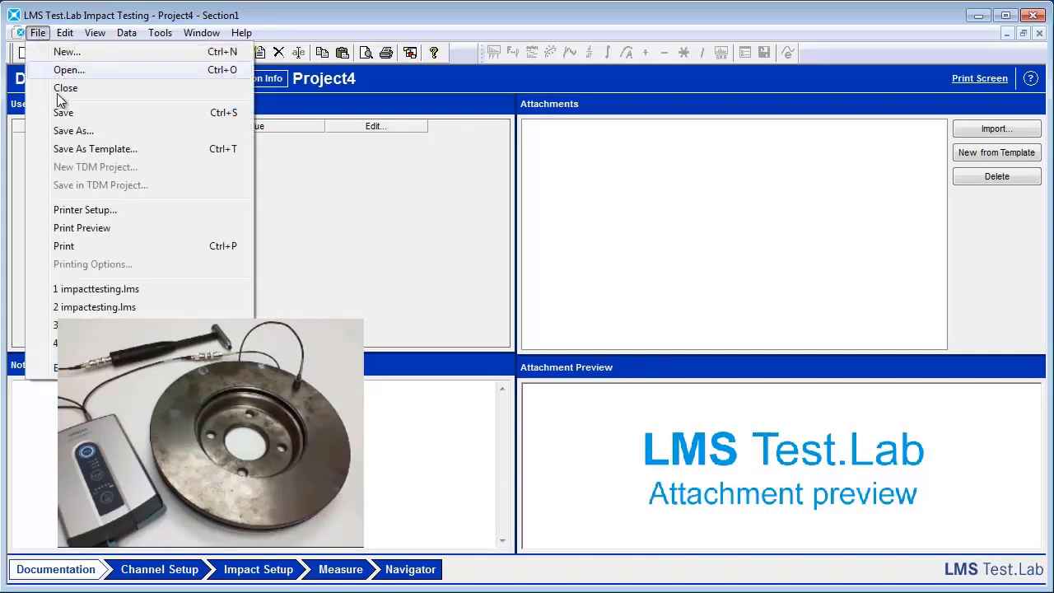
{"action": "left_click", "coordinate": [87, 129]}
{"action": "type", "text": "impac"}
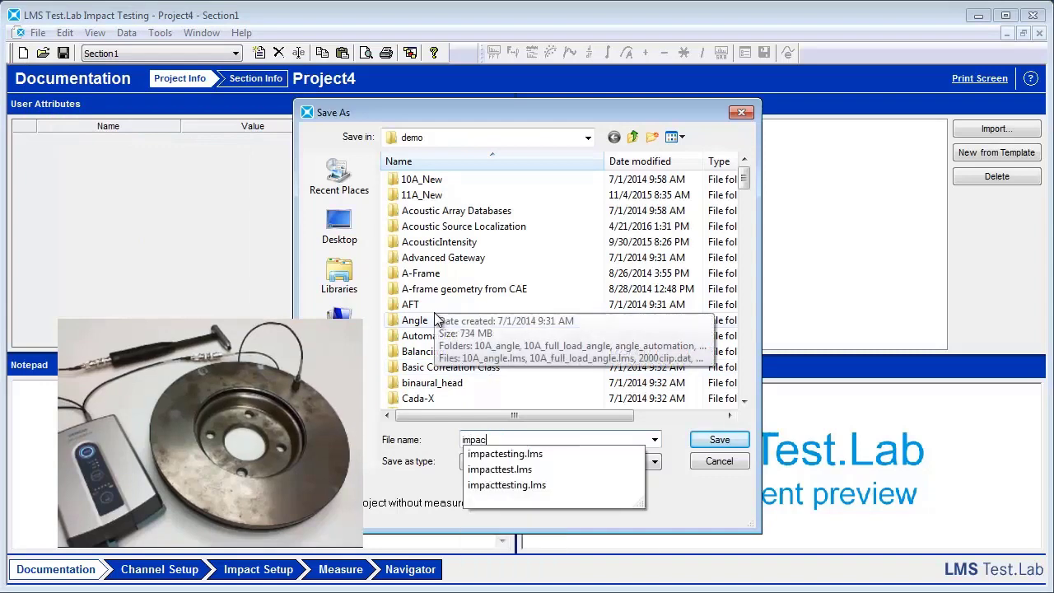
{"action": "type", "text": "ttesting"}
{"action": "key", "text": "Return"}
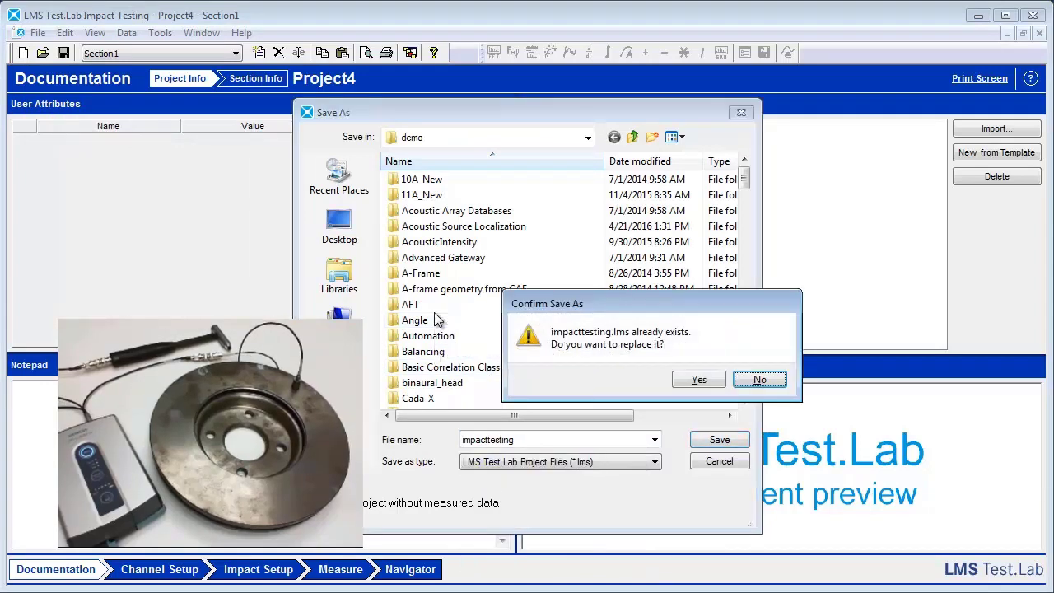
{"action": "left_click", "coordinate": [699, 380]}
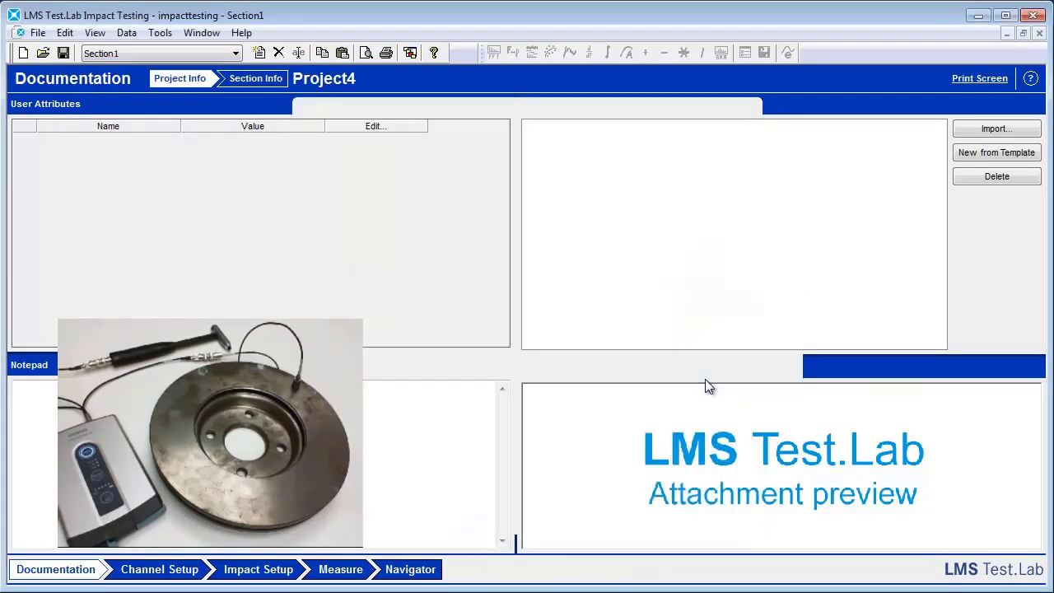
Step: Mark channel 1 as the reference, name its point hammer and keep direction None
{"action": "left_click", "coordinate": [161, 572]}
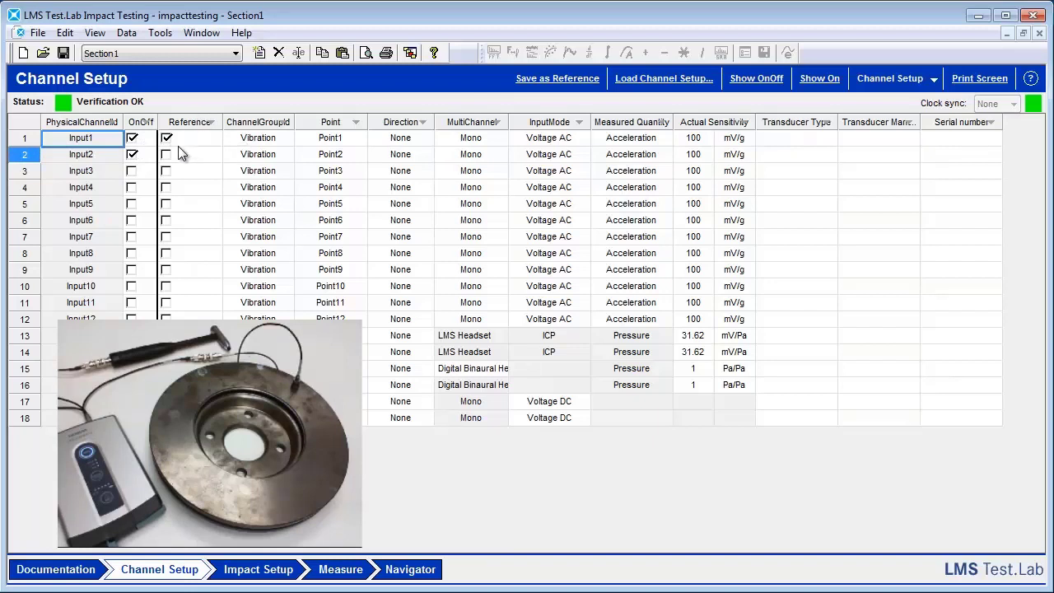
{"action": "left_click", "coordinate": [170, 156]}
{"action": "left_click", "coordinate": [168, 140]}
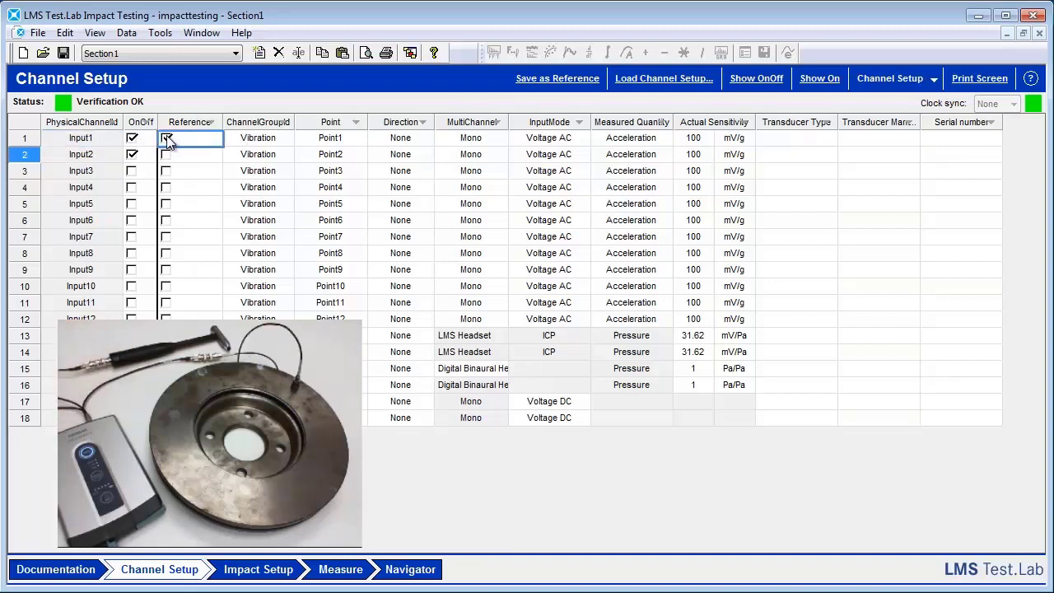
{"action": "left_click", "coordinate": [167, 140]}
{"action": "left_click", "coordinate": [328, 139]}
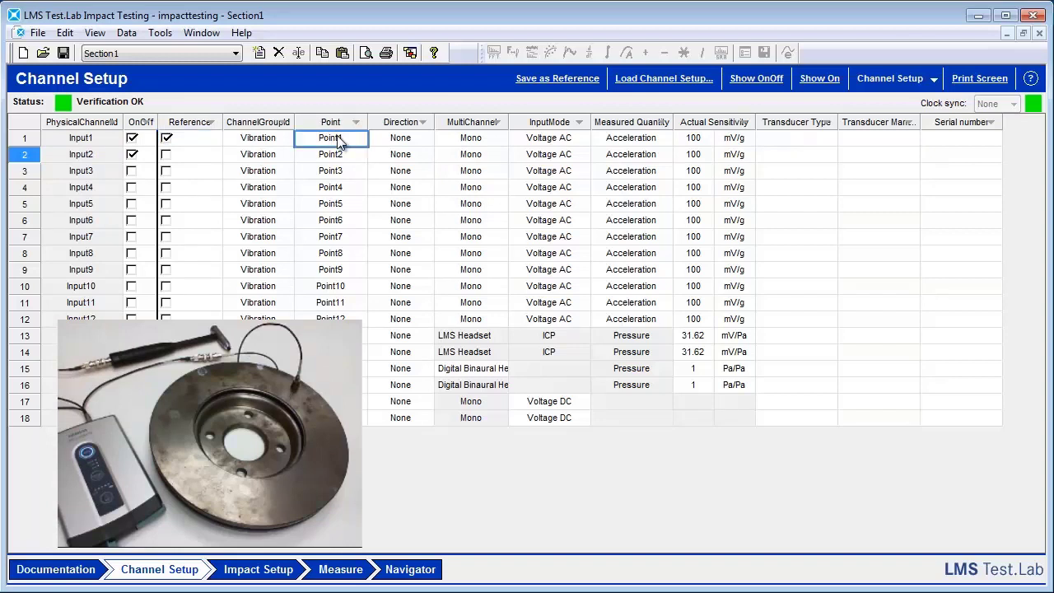
{"action": "left_click", "coordinate": [327, 141]}
{"action": "type", "text": "ha"}
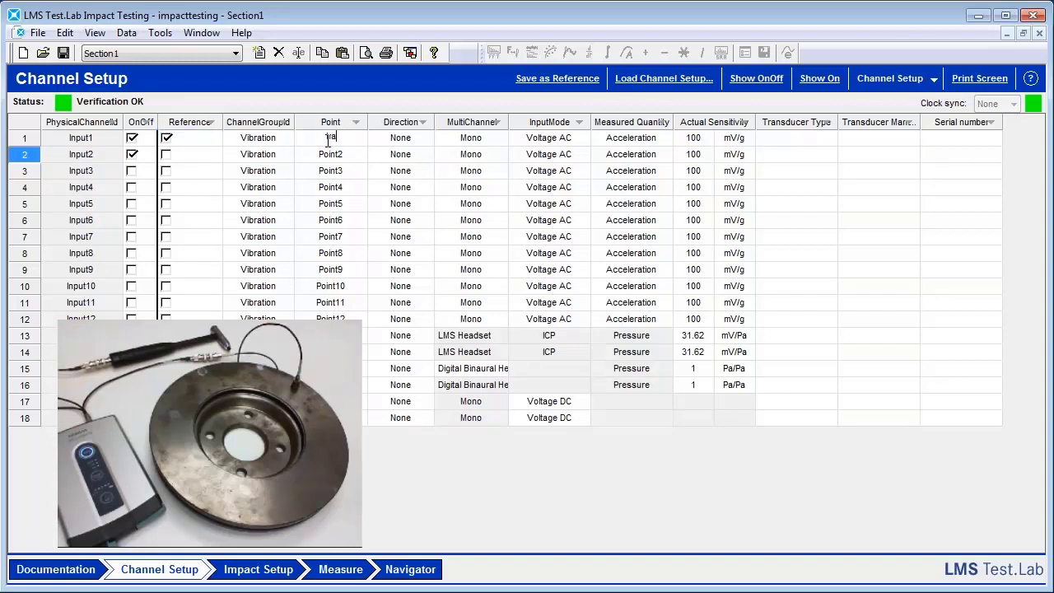
{"action": "type", "text": "mmer"}
{"action": "left_click", "coordinate": [427, 142]}
{"action": "left_click", "coordinate": [427, 141]}
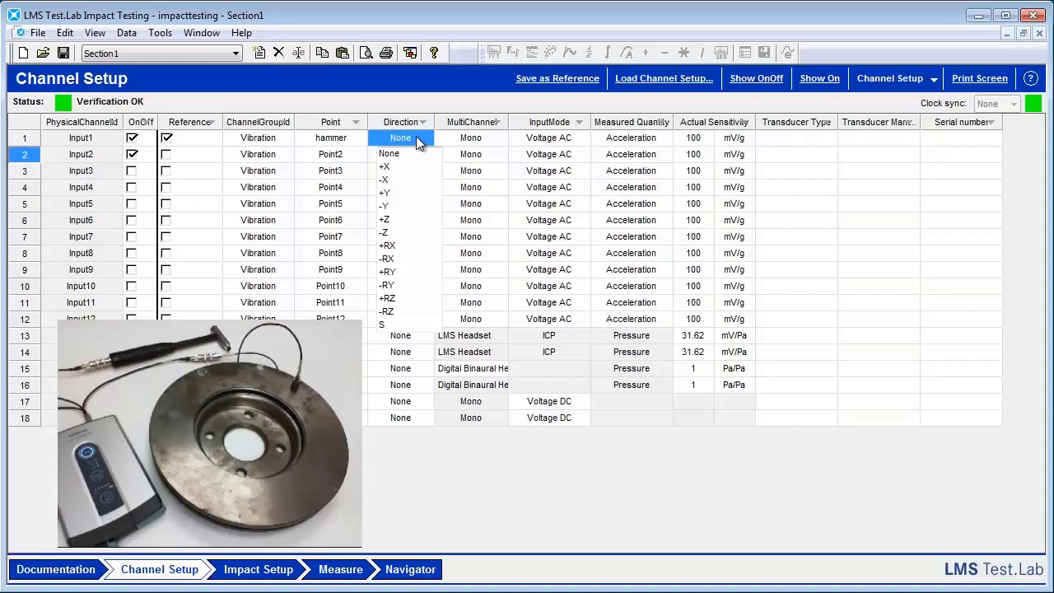
{"action": "left_click", "coordinate": [559, 140]}
Step: Set channel 1 to ICP input measuring Force with 11.2 mV/N sensitivity
{"action": "left_click", "coordinate": [575, 136]}
{"action": "left_click", "coordinate": [579, 140]}
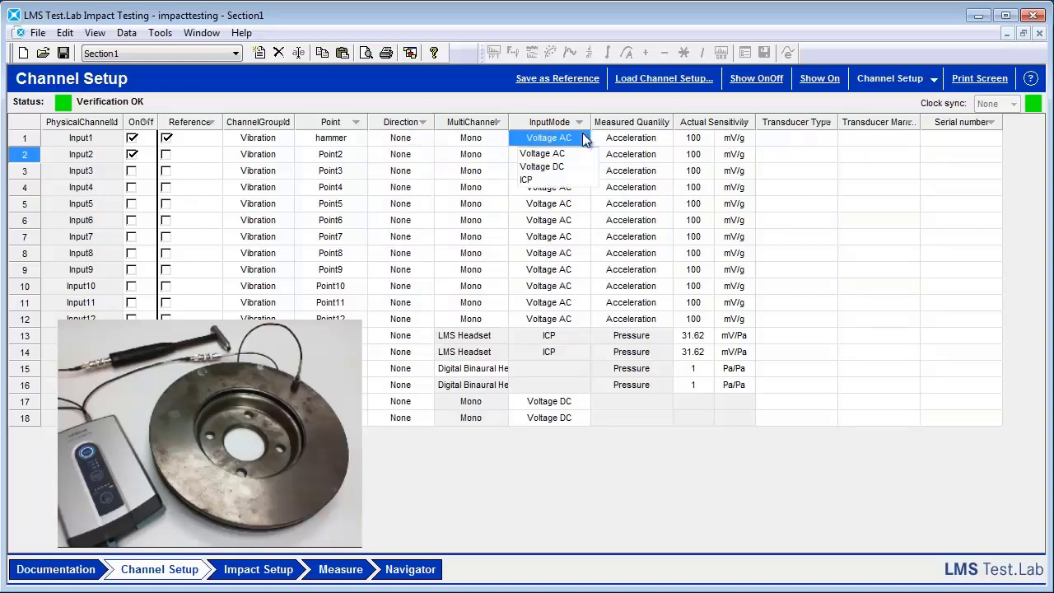
{"action": "left_click", "coordinate": [560, 183]}
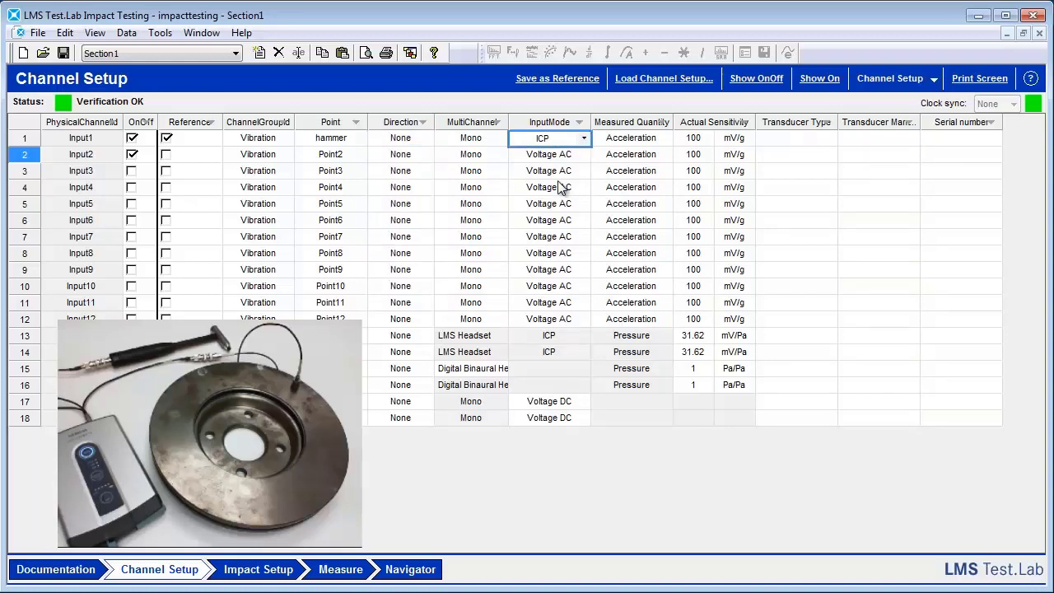
{"action": "left_click", "coordinate": [638, 137]}
{"action": "left_click", "coordinate": [665, 140]}
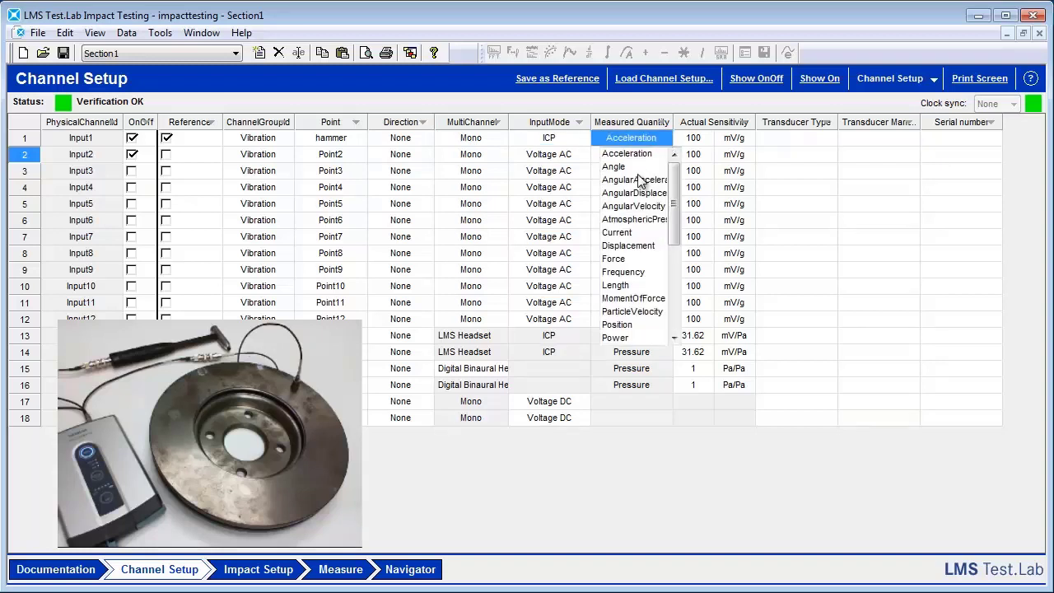
{"action": "left_click", "coordinate": [634, 260]}
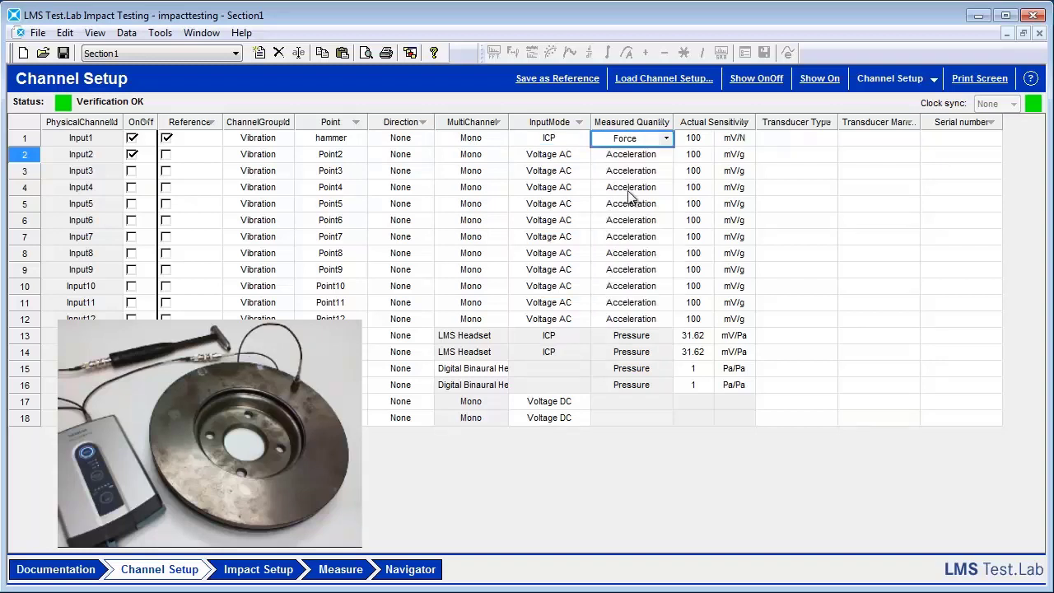
{"action": "left_click", "coordinate": [695, 139]}
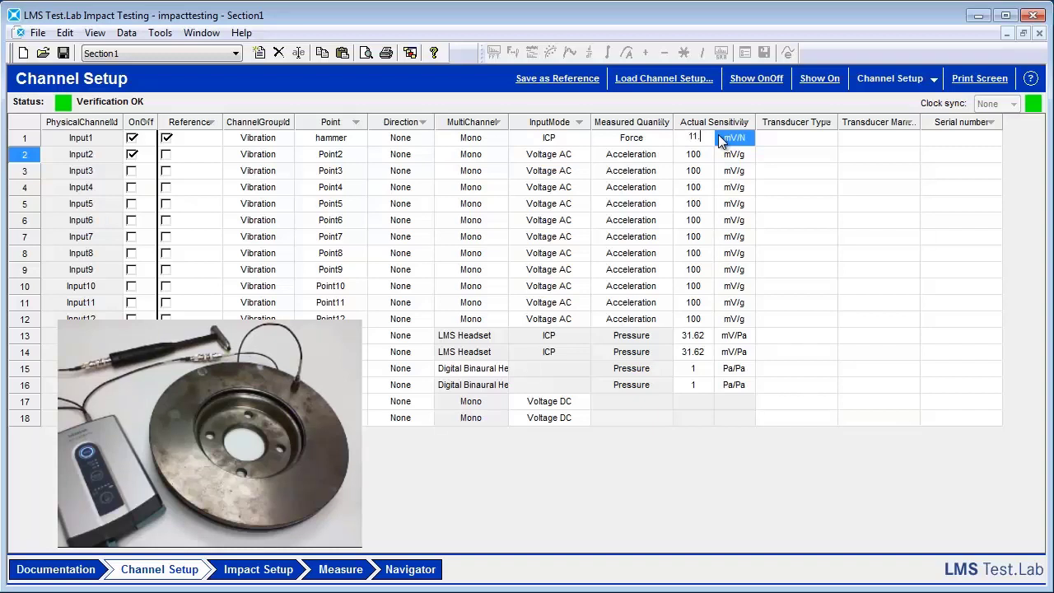
{"action": "key", "text": "Return"}
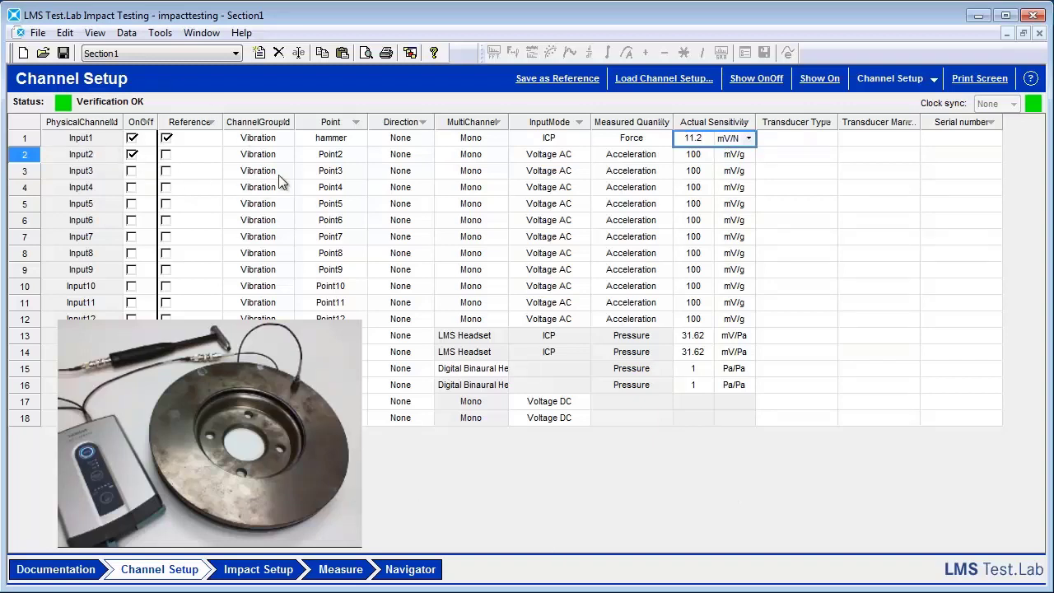
Step: Name channel 2's point accel and set its input mode to ICP
{"action": "double_click", "coordinate": [321, 152]}
{"action": "type", "text": "a"}
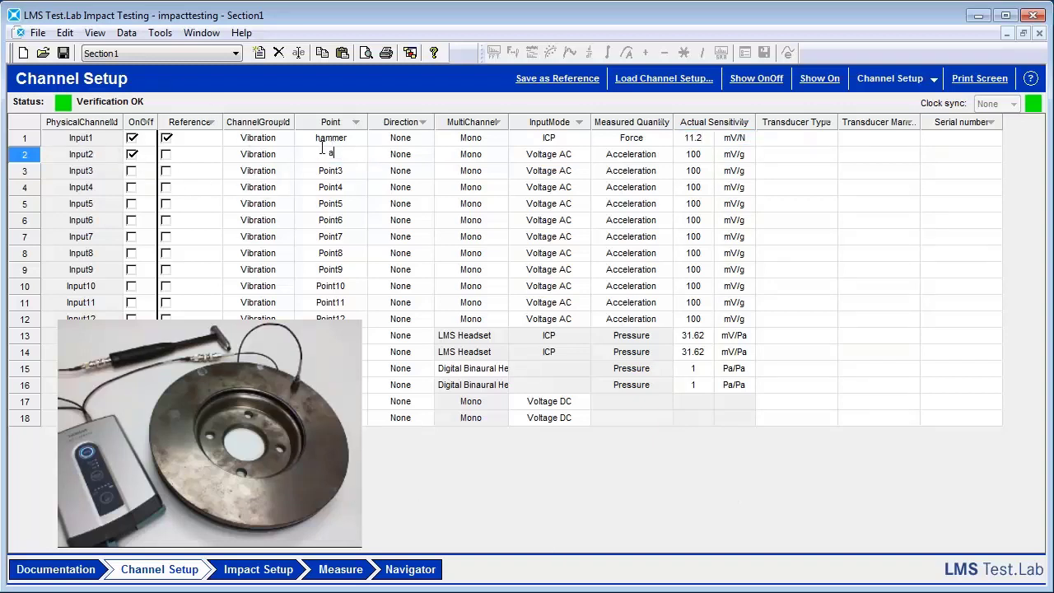
{"action": "type", "text": "ccel"}
{"action": "left_click", "coordinate": [571, 155]}
{"action": "left_click", "coordinate": [571, 156]}
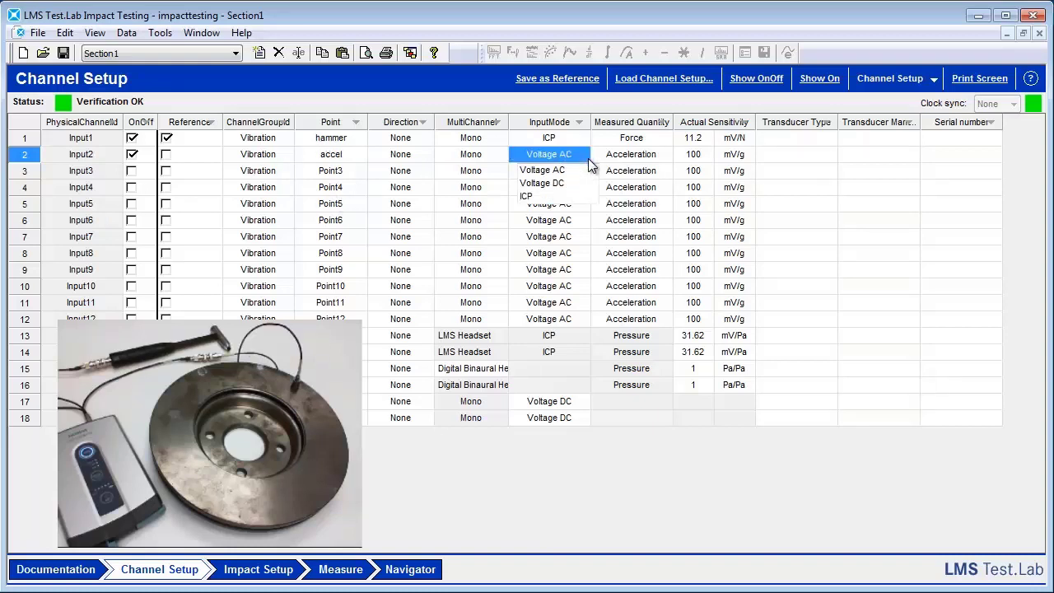
{"action": "left_click", "coordinate": [550, 196]}
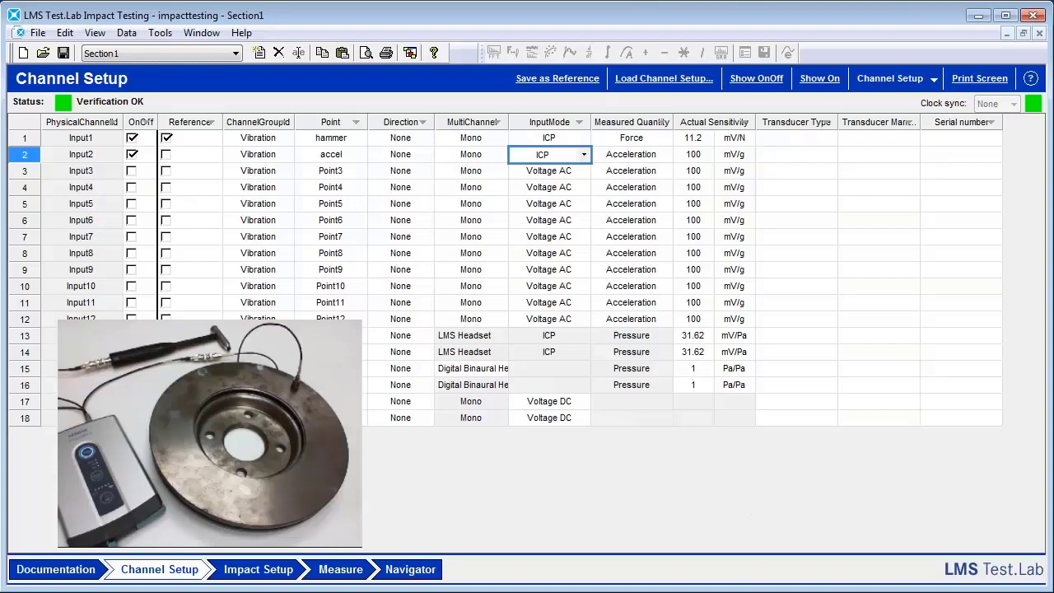
Step: Read TEDS and insert the 333M7 accelerometer data (101.9019 mV/g) into channel 2
{"action": "left_click", "coordinate": [923, 83]}
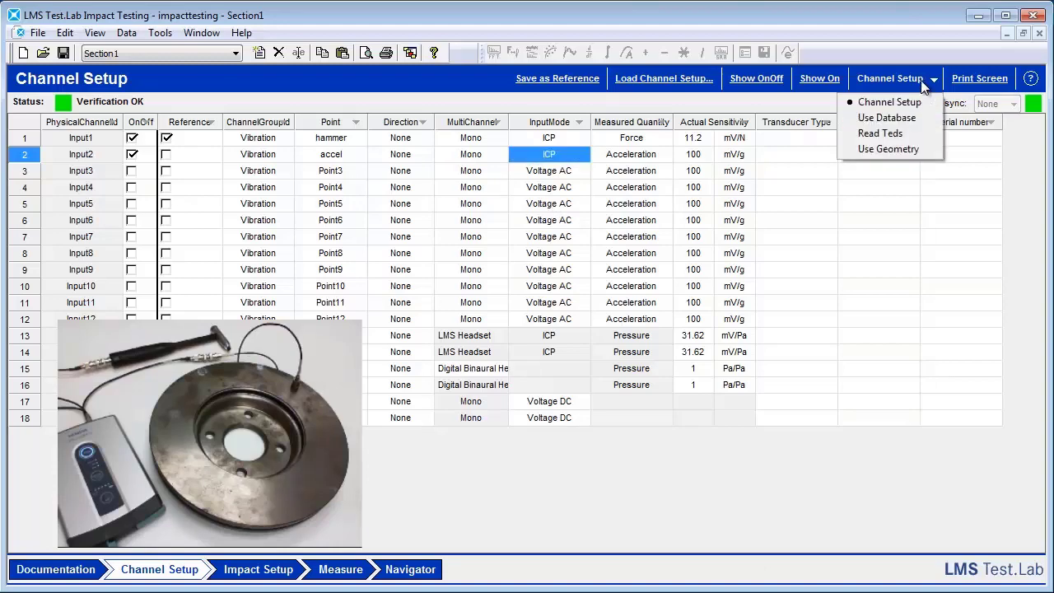
{"action": "left_click", "coordinate": [883, 135]}
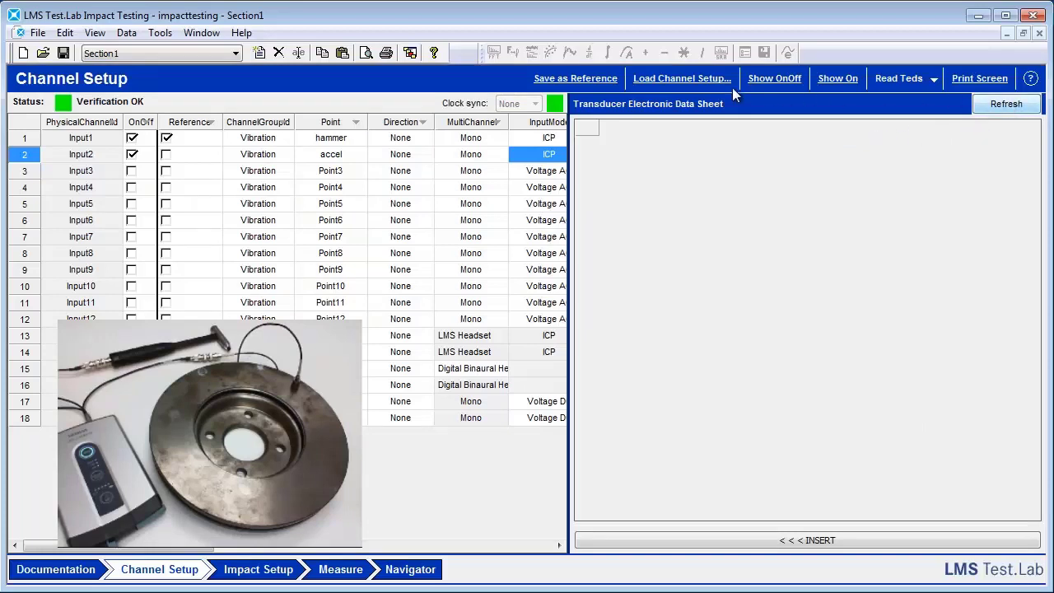
{"action": "left_click", "coordinate": [1027, 105]}
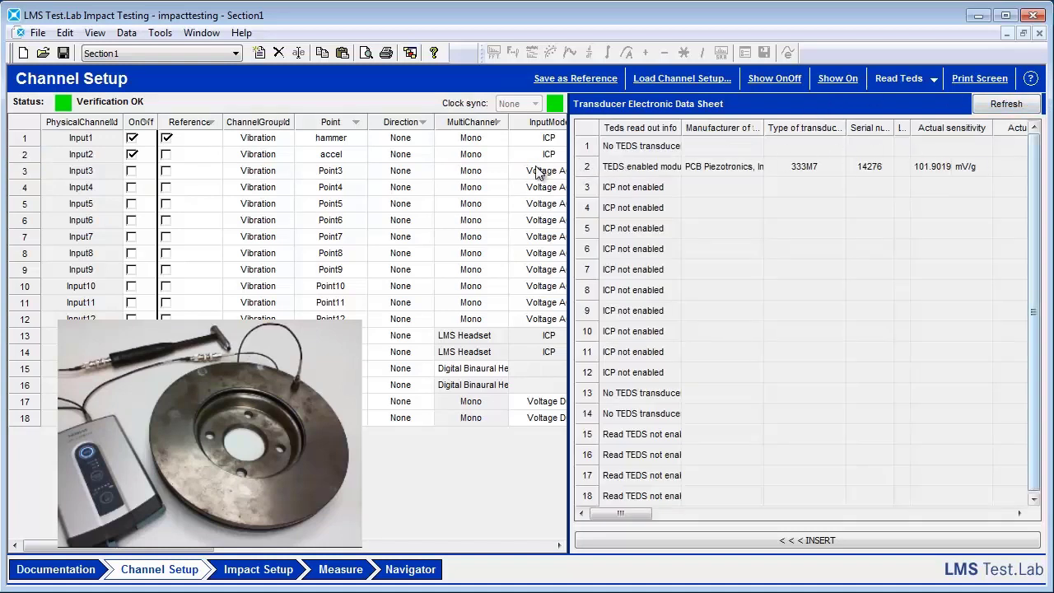
{"action": "left_click", "coordinate": [586, 166]}
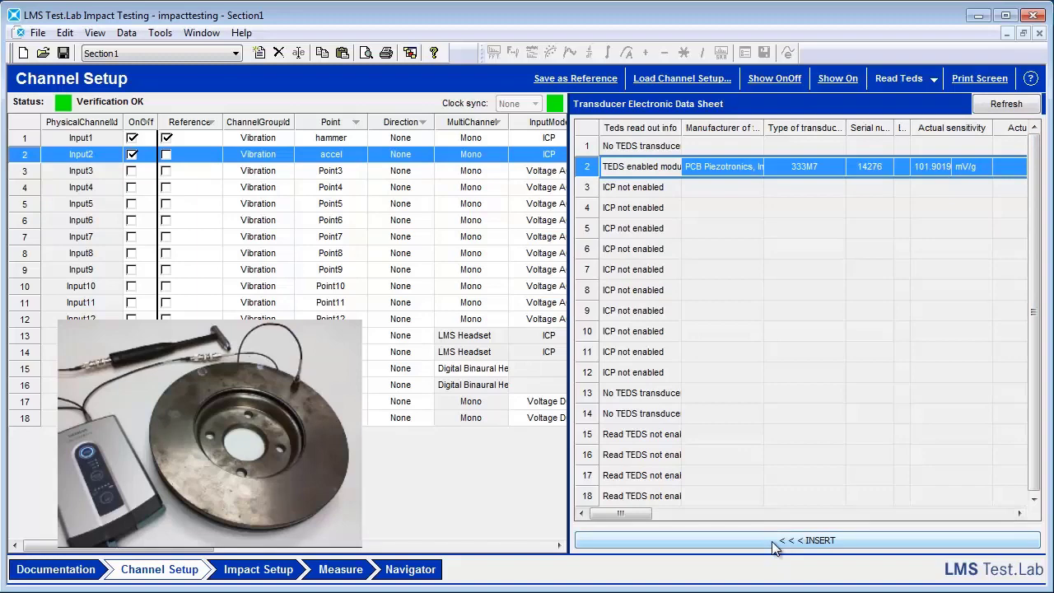
{"action": "left_click", "coordinate": [909, 79]}
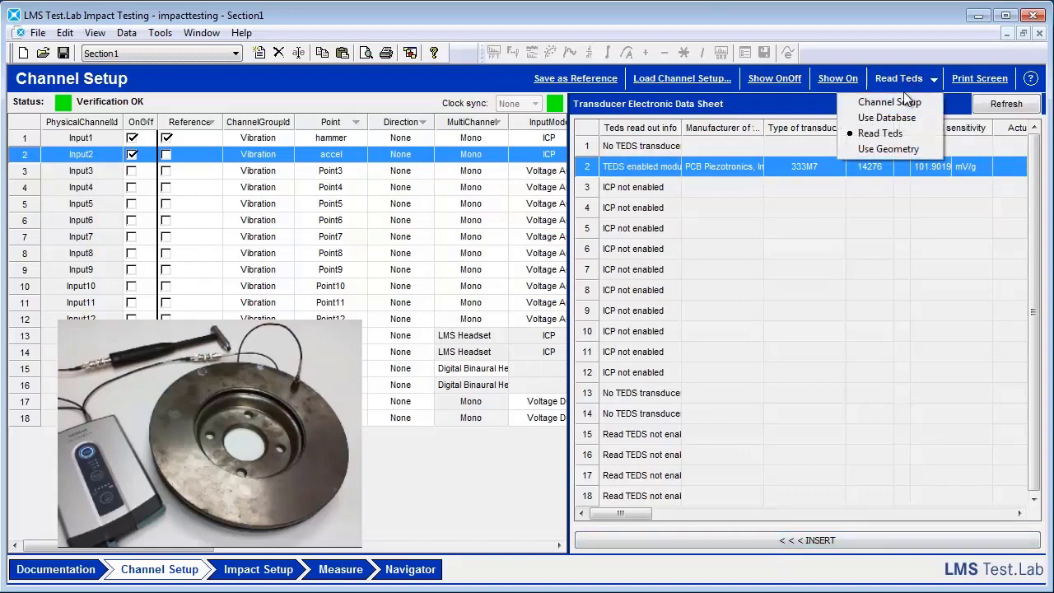
{"action": "left_click", "coordinate": [898, 103]}
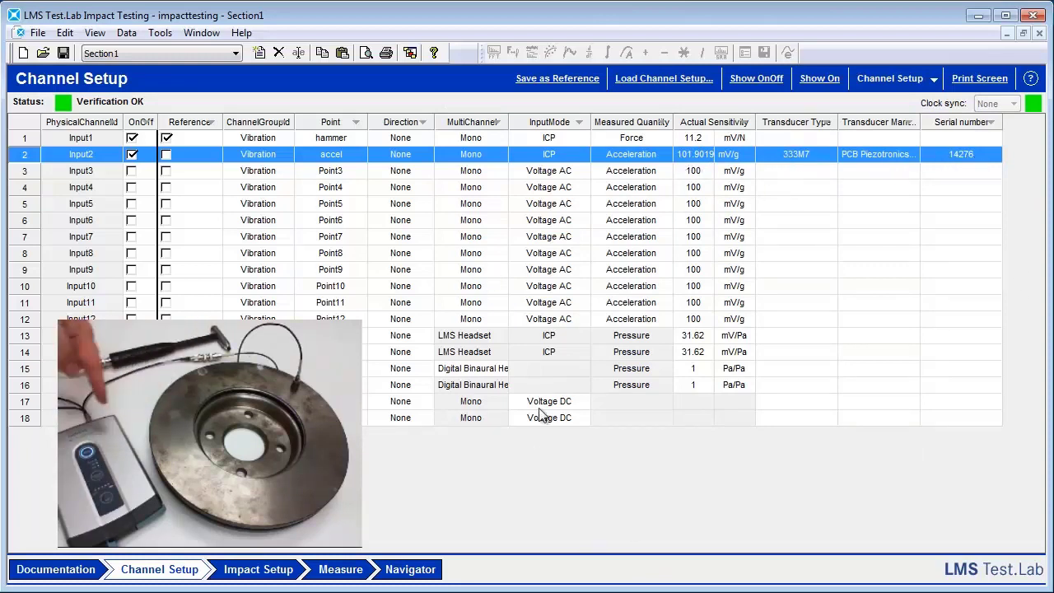
Step: Capture free-run hammer impacts, apply the suggested trigger settings and raise the level to 0.0788 V
{"action": "left_click", "coordinate": [257, 570]}
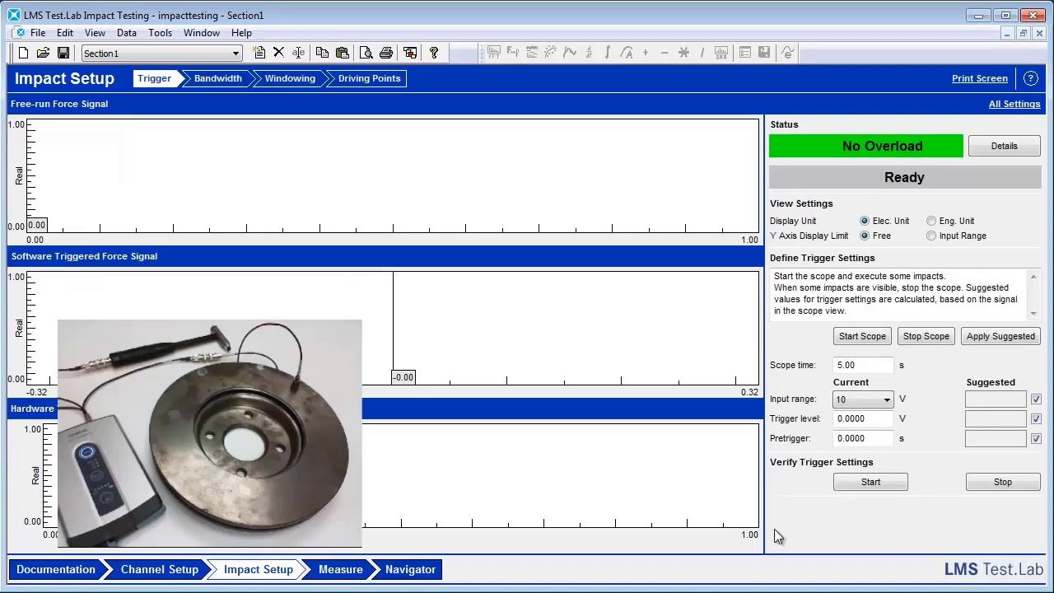
{"action": "left_click", "coordinate": [850, 332]}
{"action": "left_click", "coordinate": [862, 335]}
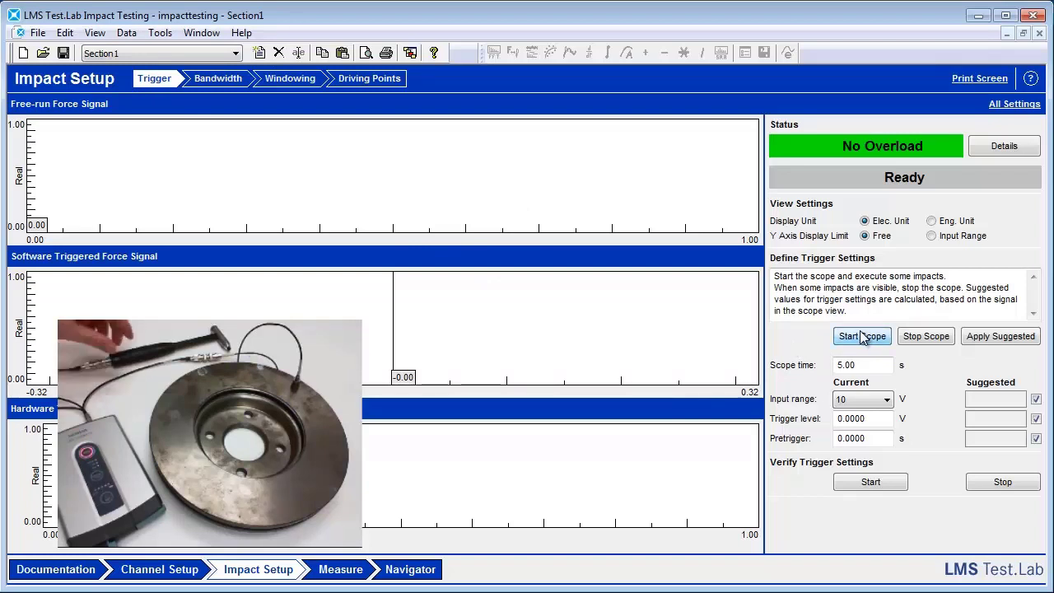
{"action": "left_click", "coordinate": [931, 337]}
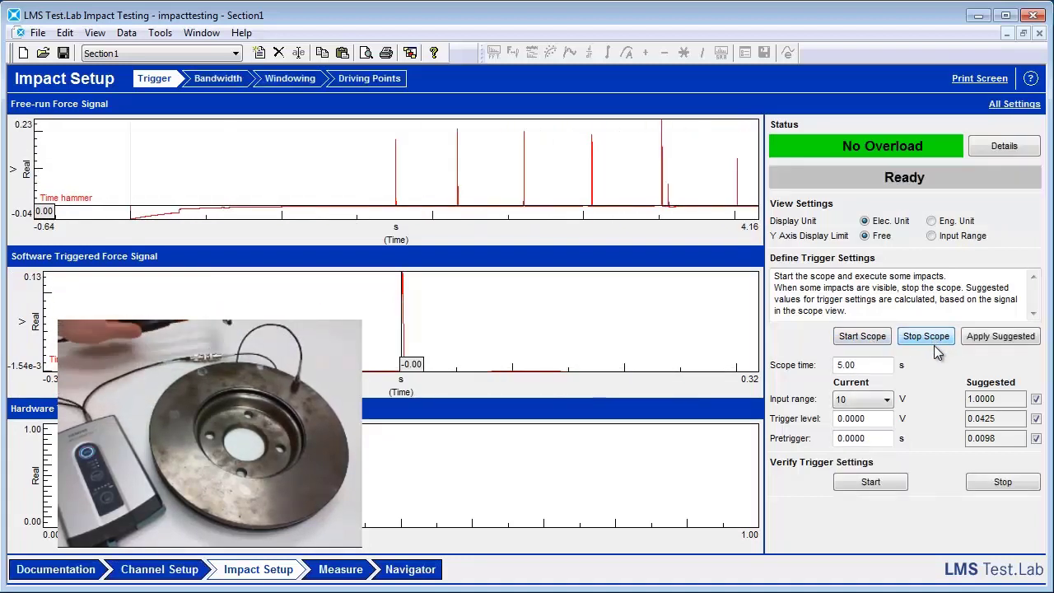
{"action": "left_click", "coordinate": [1014, 344]}
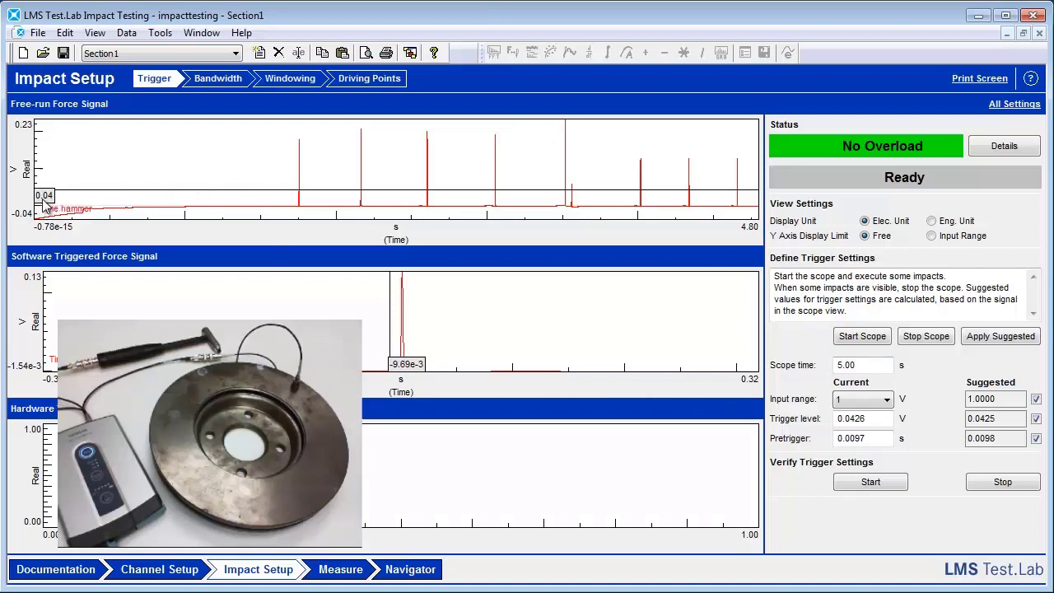
{"action": "mouse_move", "coordinate": [49, 198]}
{"action": "left_mouse_down"}
{"action": "mouse_move", "coordinate": [68, 161]}
{"action": "mouse_move", "coordinate": [42, 170]}
{"action": "mouse_move", "coordinate": [48, 182]}
{"action": "left_mouse_up"}
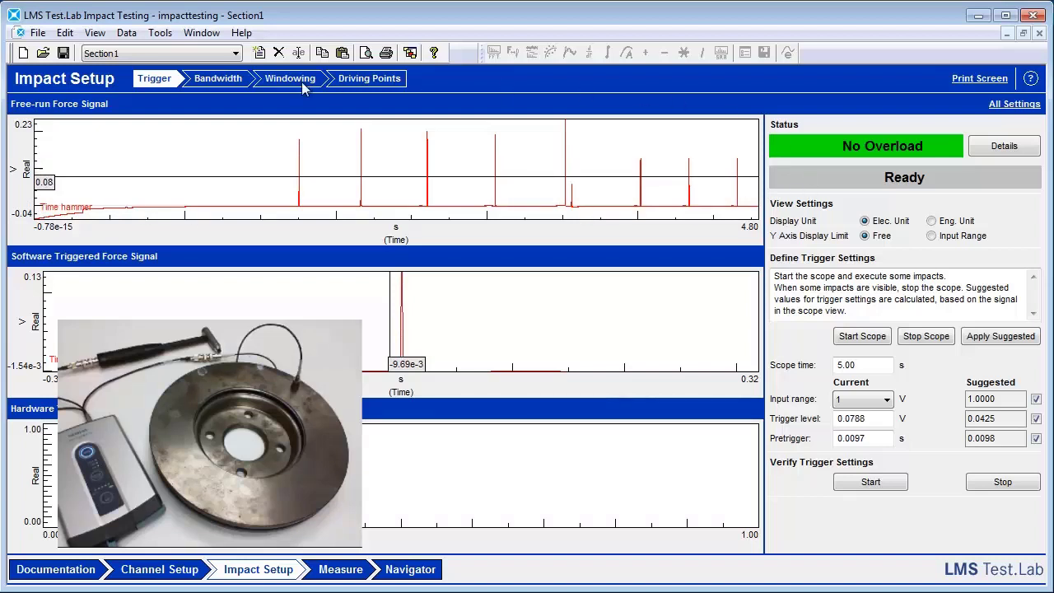
Step: Run a bandwidth check with a test hammer tap to get hammer and accel PSDs at 3200 Hz
{"action": "left_click", "coordinate": [215, 80]}
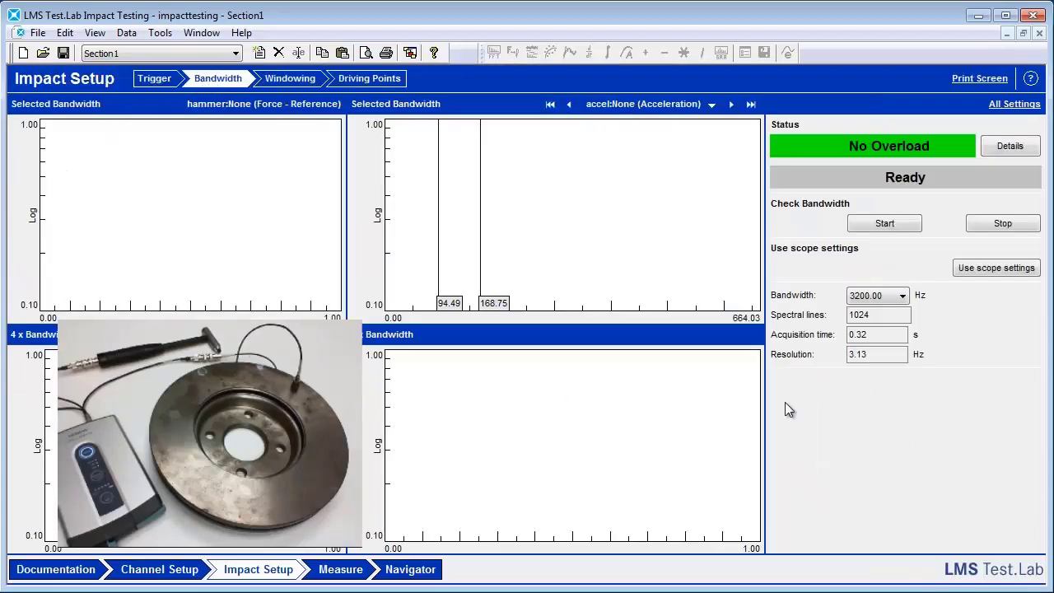
{"action": "left_click", "coordinate": [878, 224]}
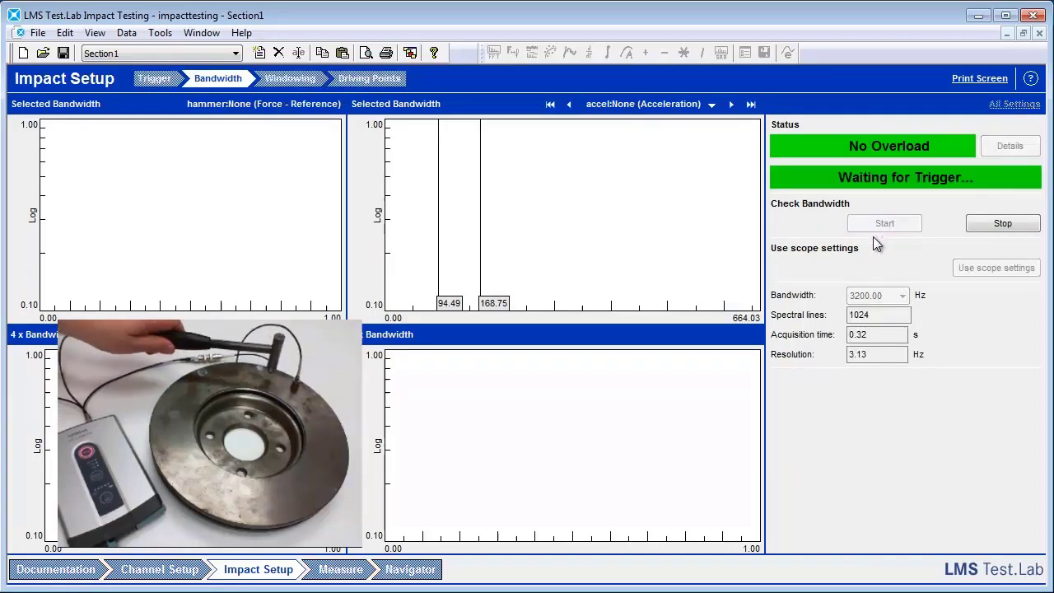
{"action": "left_click", "coordinate": [1000, 224]}
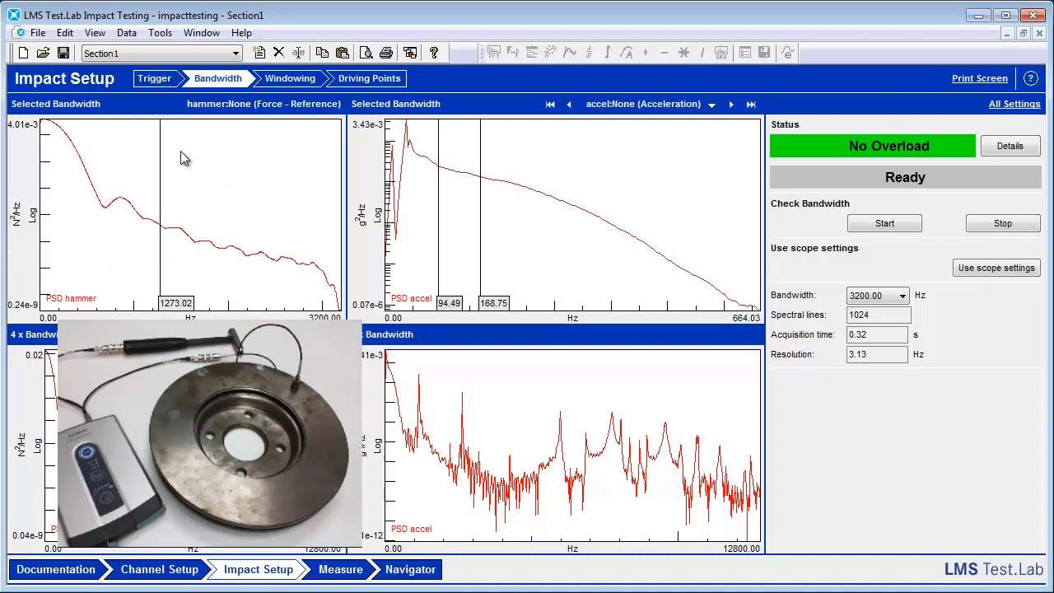
Step: Format the hammer PSD axis in dB and cursor-read the curve, e.g. -34.41 dB at 367.21 Hz
{"action": "right_click", "coordinate": [20, 198]}
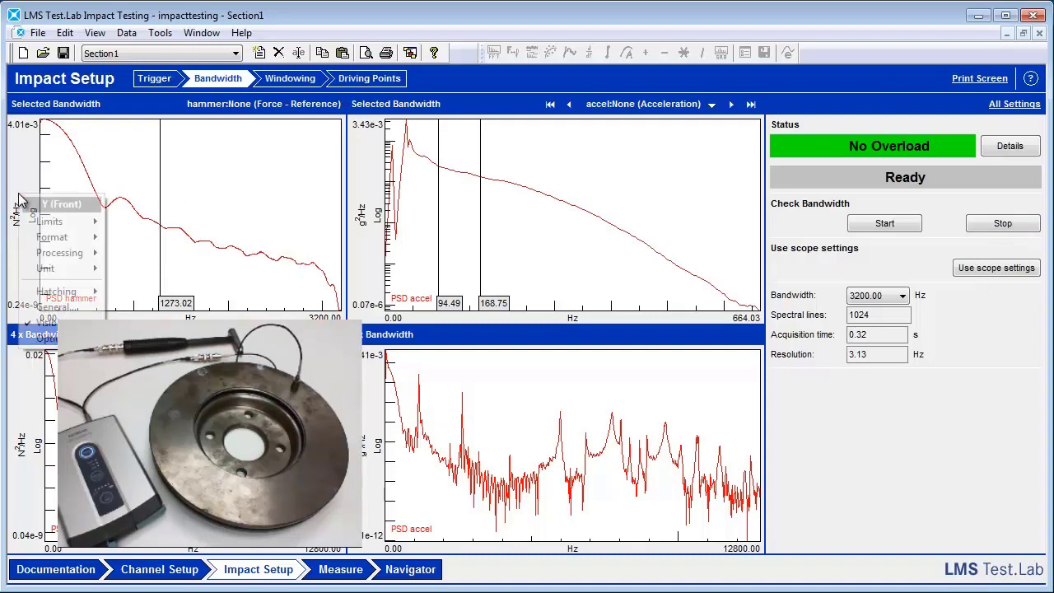
{"action": "mouse_move", "coordinate": [52, 237]}
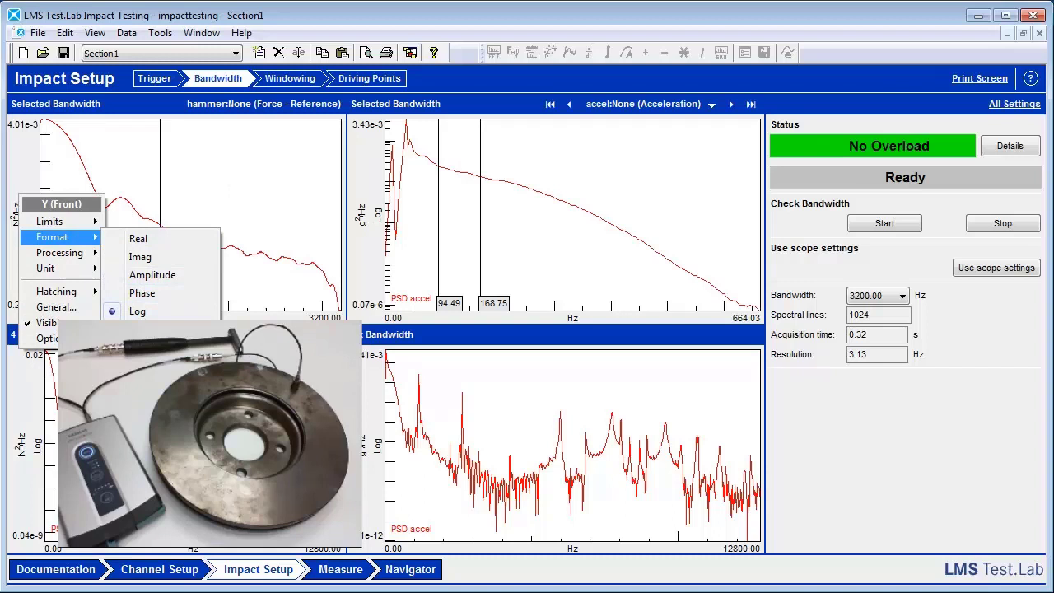
{"action": "left_click", "coordinate": [139, 328]}
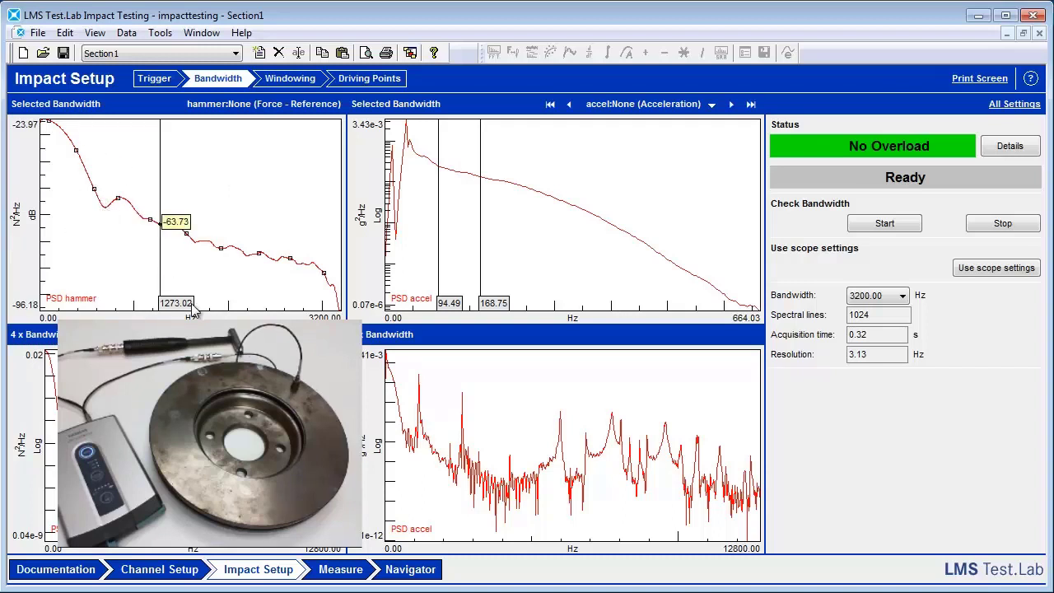
{"action": "left_click_drag", "start_coordinate": [183, 306], "coordinate": [103, 316]}
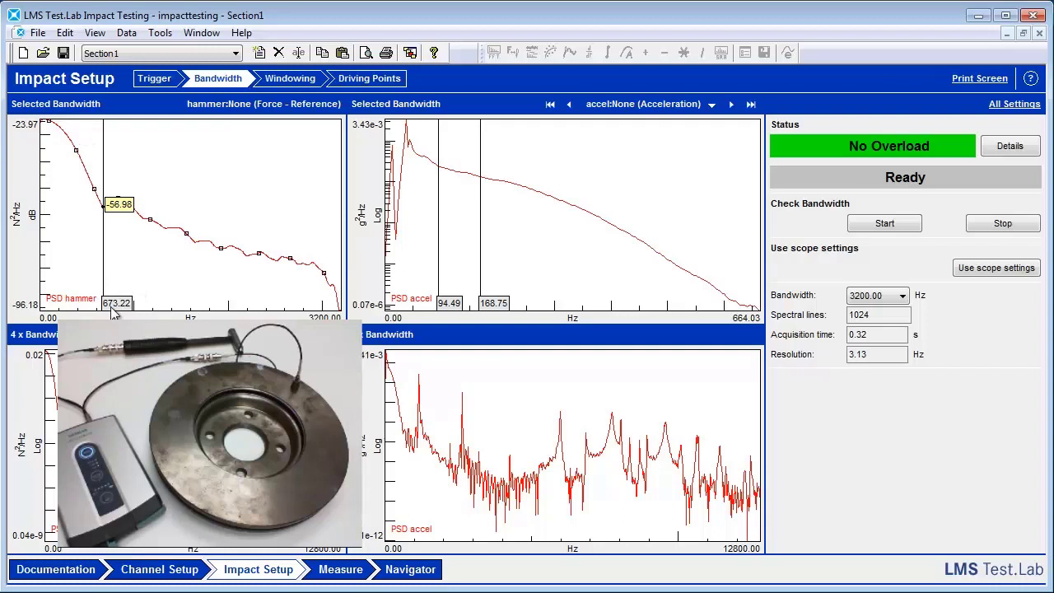
{"action": "left_click_drag", "start_coordinate": [121, 309], "coordinate": [76, 309]}
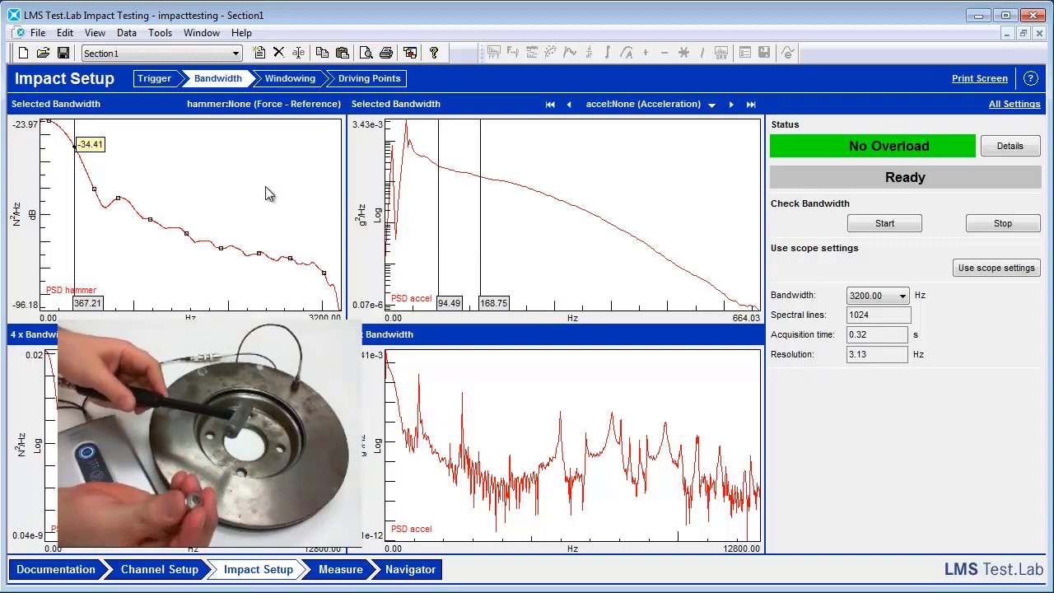
Step: Repeat the bandwidth check and read -38.82 dB at 2640.44 Hz on the hammer PSD
{"action": "left_click", "coordinate": [910, 223]}
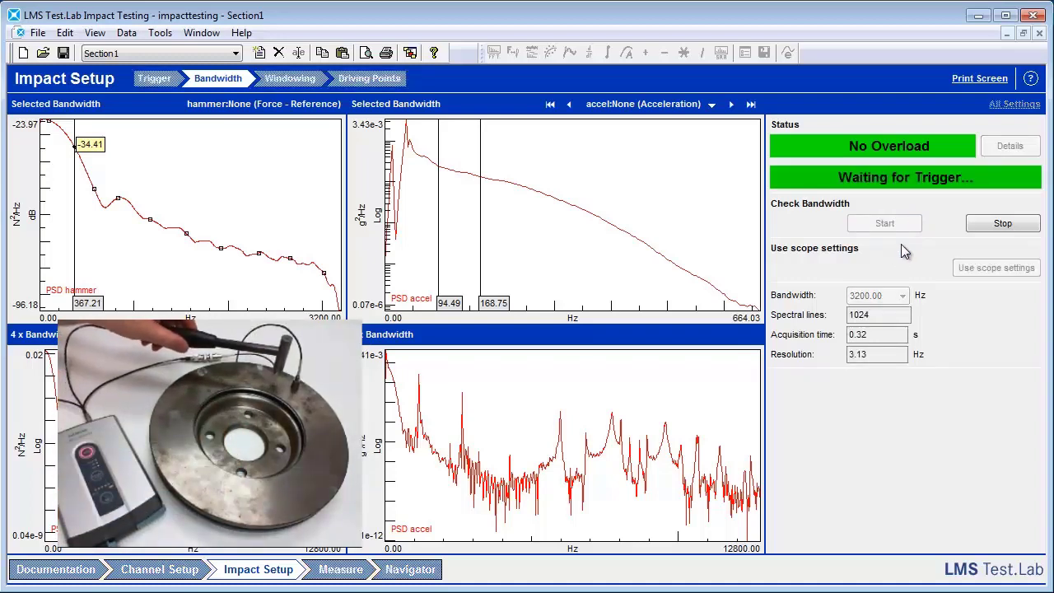
{"action": "left_click", "coordinate": [1019, 224]}
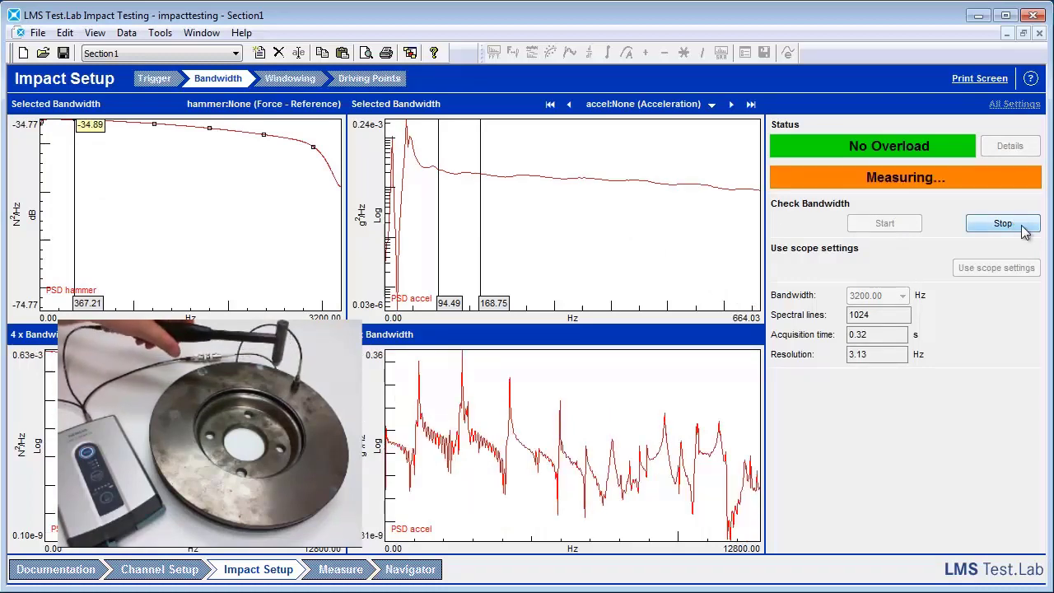
{"action": "left_click", "coordinate": [1019, 224]}
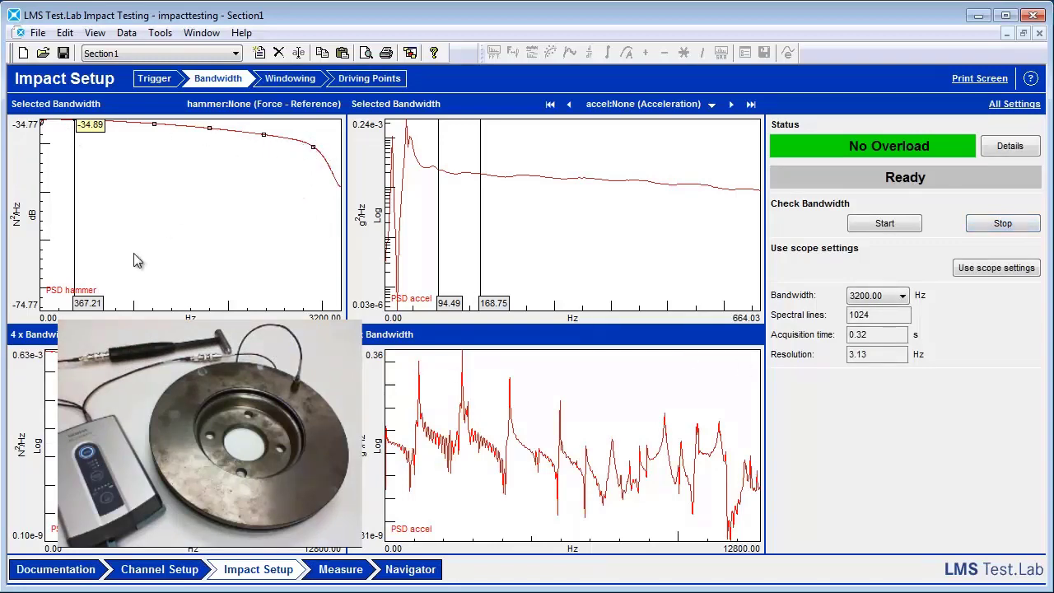
{"action": "left_click_drag", "start_coordinate": [75, 300], "coordinate": [285, 318]}
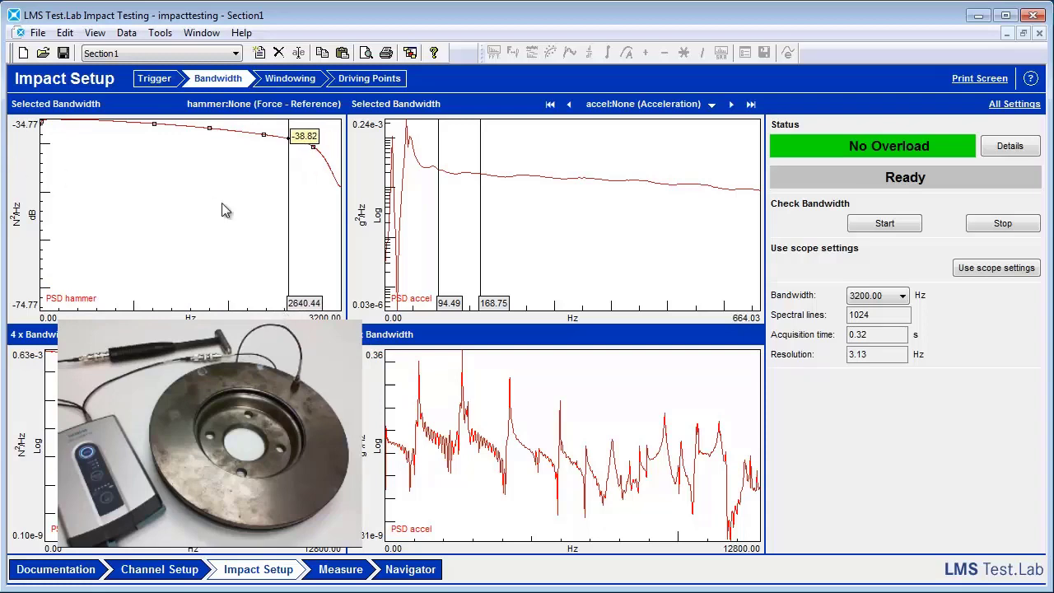
Step: Record a windowing test impact, giving 0.95% force cutoff and 100.00% response decay suggestions
{"action": "left_click", "coordinate": [300, 80]}
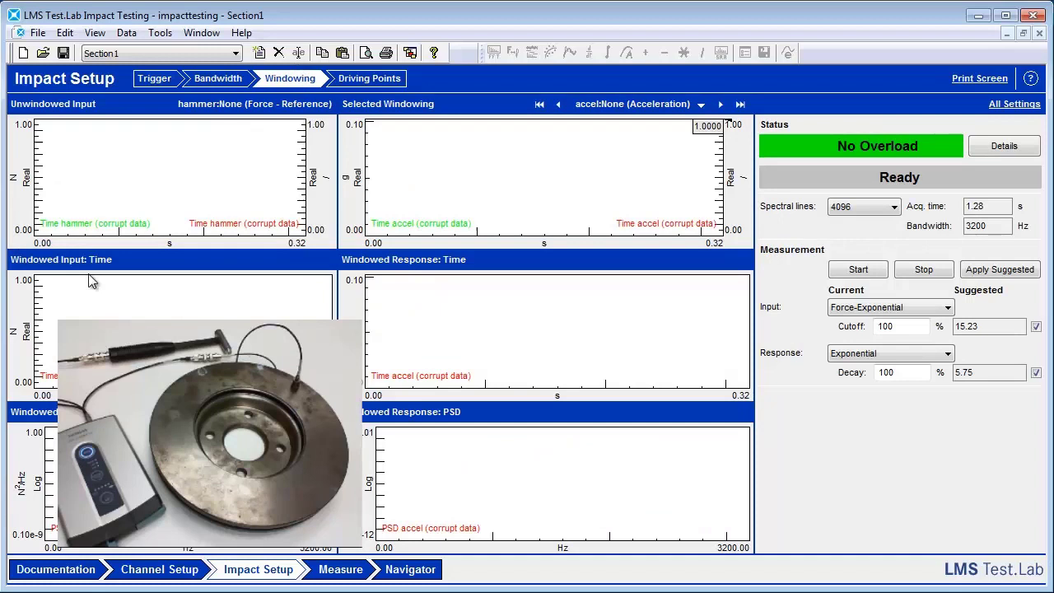
{"action": "left_click", "coordinate": [852, 275]}
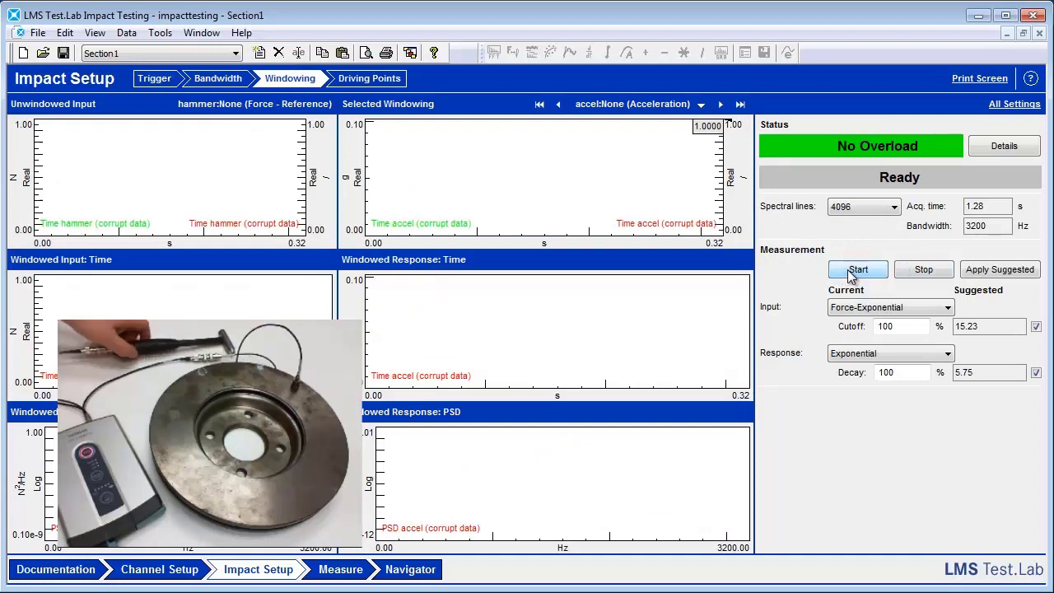
{"action": "left_click", "coordinate": [923, 270]}
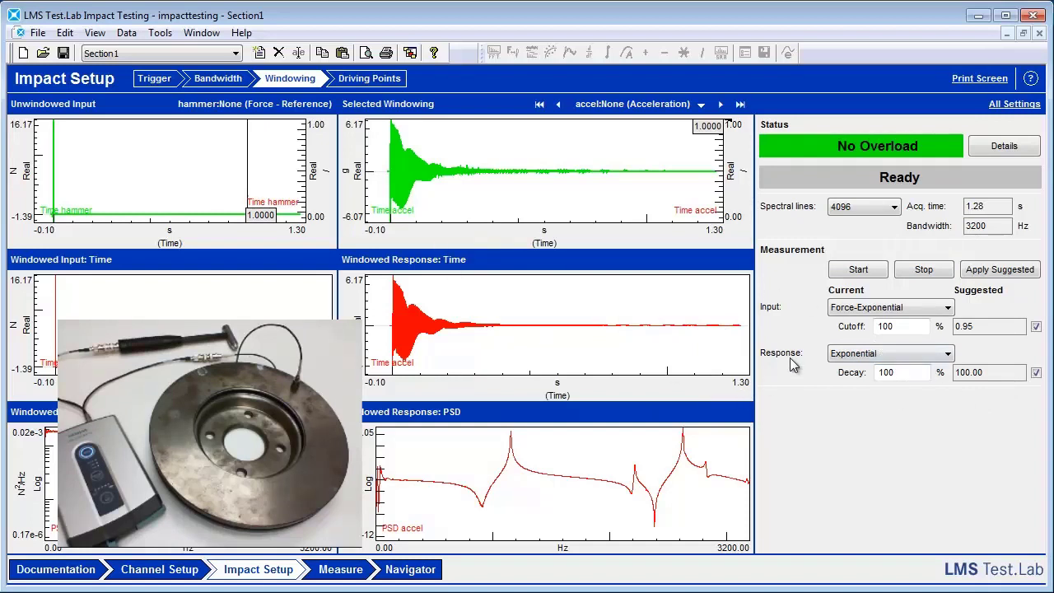
{"action": "left_click", "coordinate": [888, 352]}
{"action": "left_click_drag", "start_coordinate": [712, 131], "coordinate": [651, 173]}
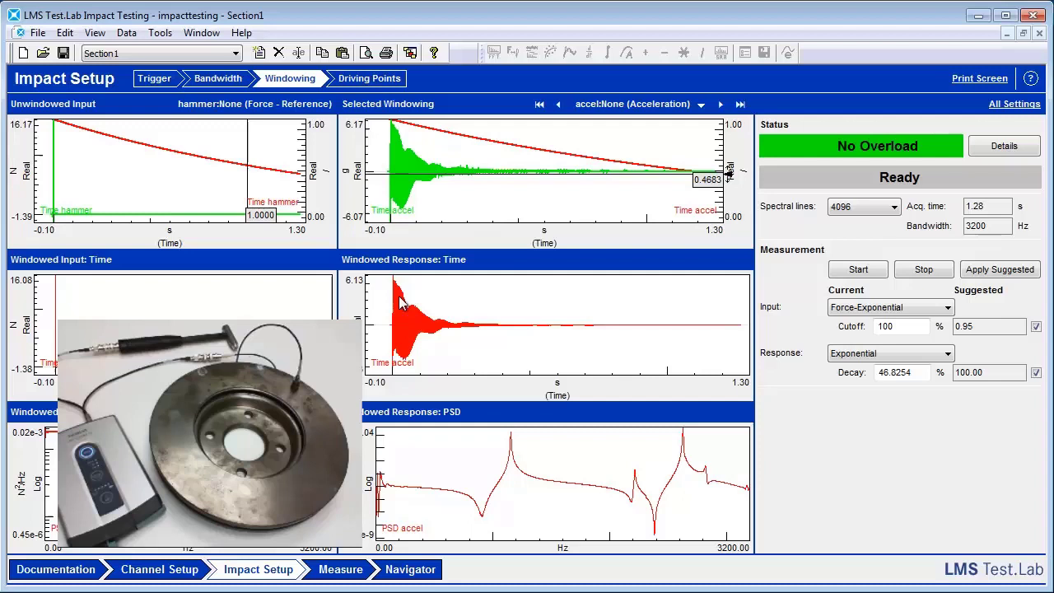
{"action": "left_click_drag", "start_coordinate": [713, 187], "coordinate": [726, 216]}
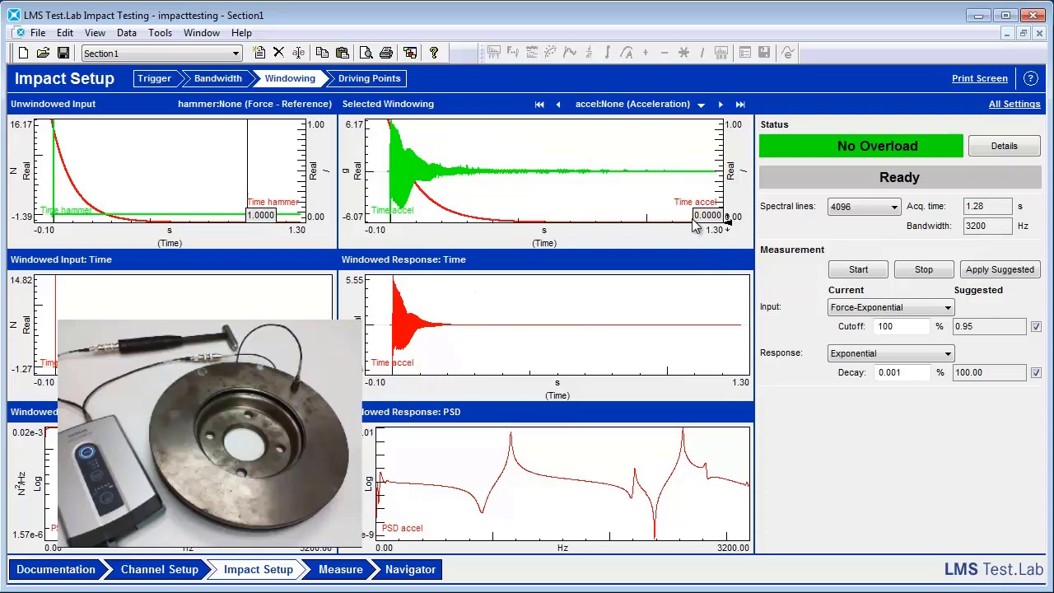
{"action": "left_click_drag", "start_coordinate": [705, 212], "coordinate": [723, 97]}
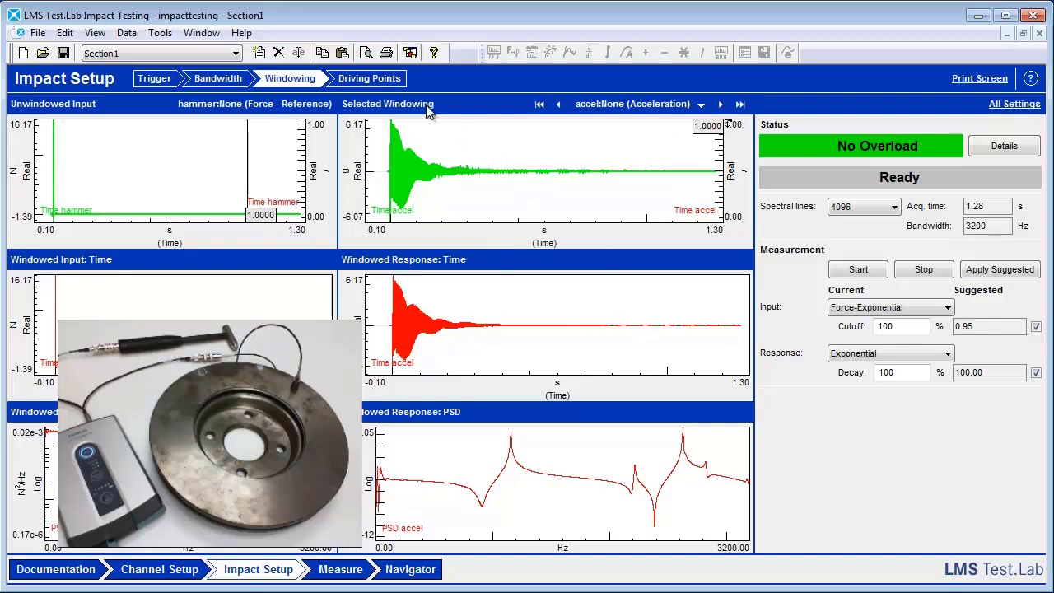
Step: Start the Measure worksheet acquisition and record three impacts for Run 2's averaged FRF
{"action": "left_click", "coordinate": [341, 568]}
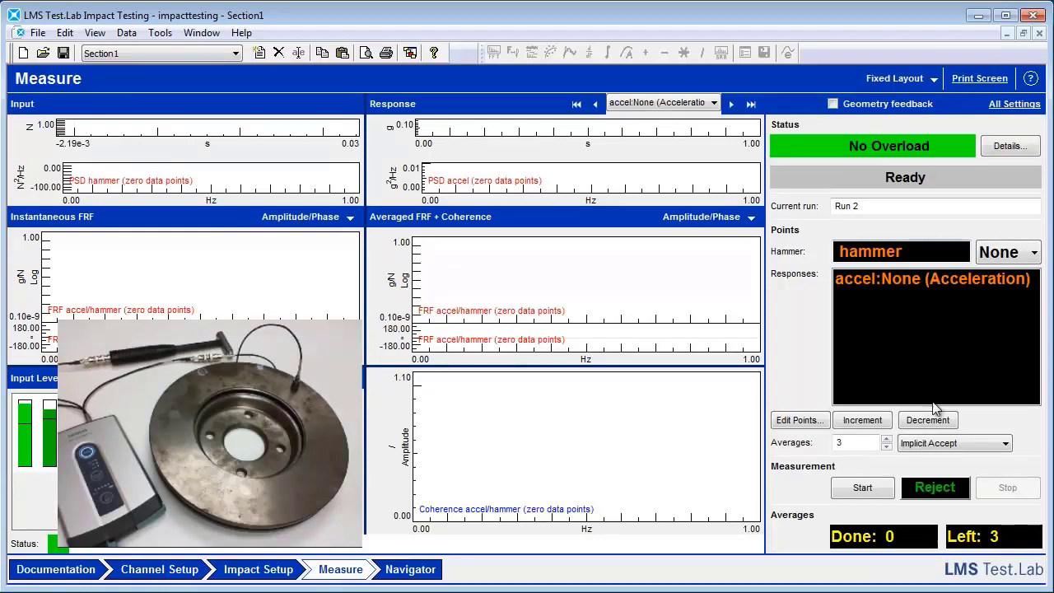
{"action": "left_click", "coordinate": [878, 491]}
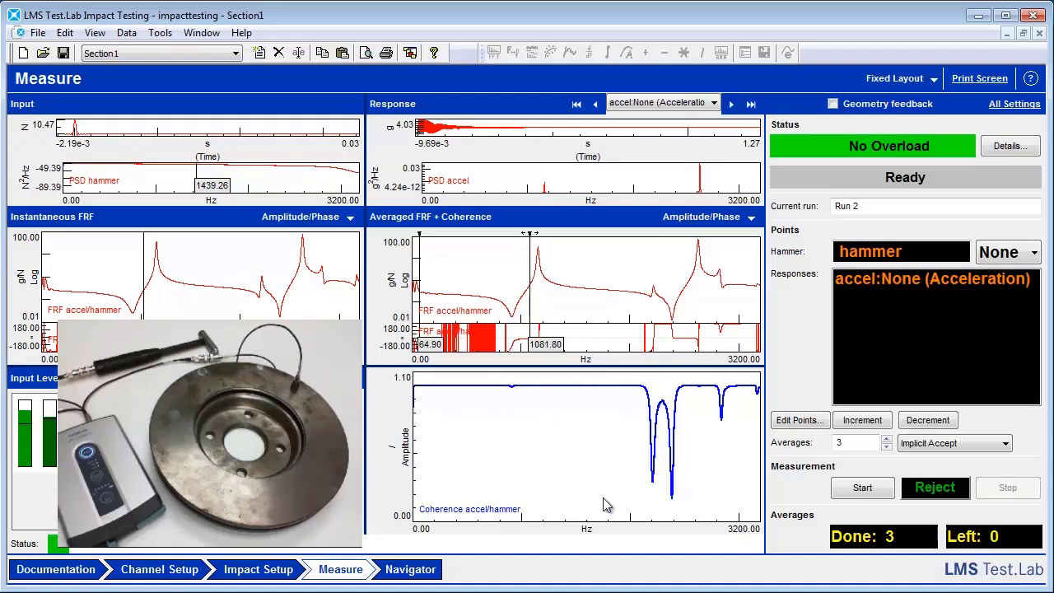
Step: Move the FRF cursor onto the resonance peaks near 1150 Hz and 2625 Hz
{"action": "left_click_drag", "start_coordinate": [548, 350], "coordinate": [559, 421]}
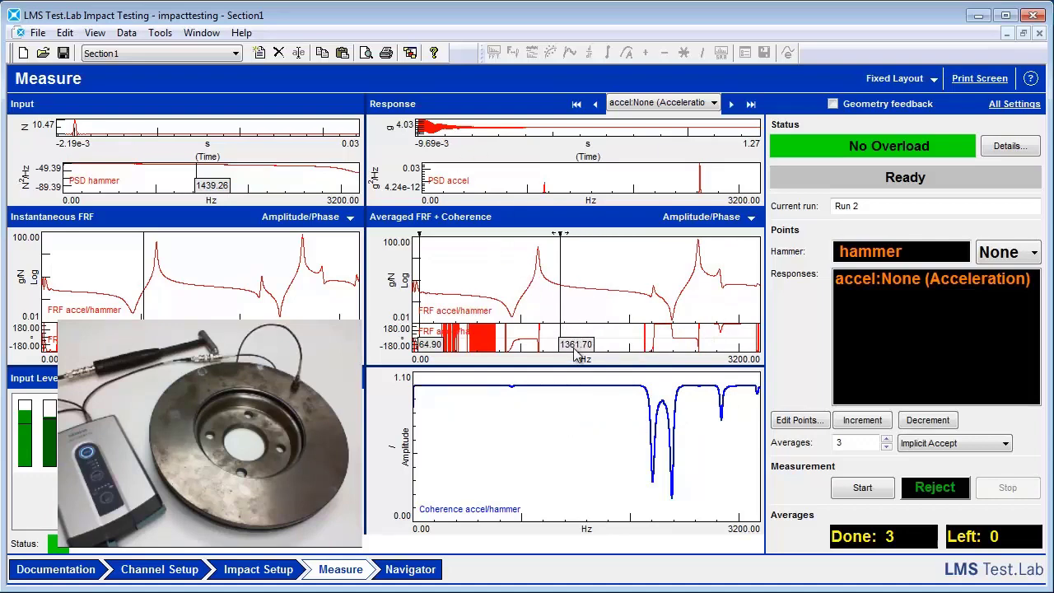
{"action": "left_click_drag", "start_coordinate": [572, 349], "coordinate": [531, 350]}
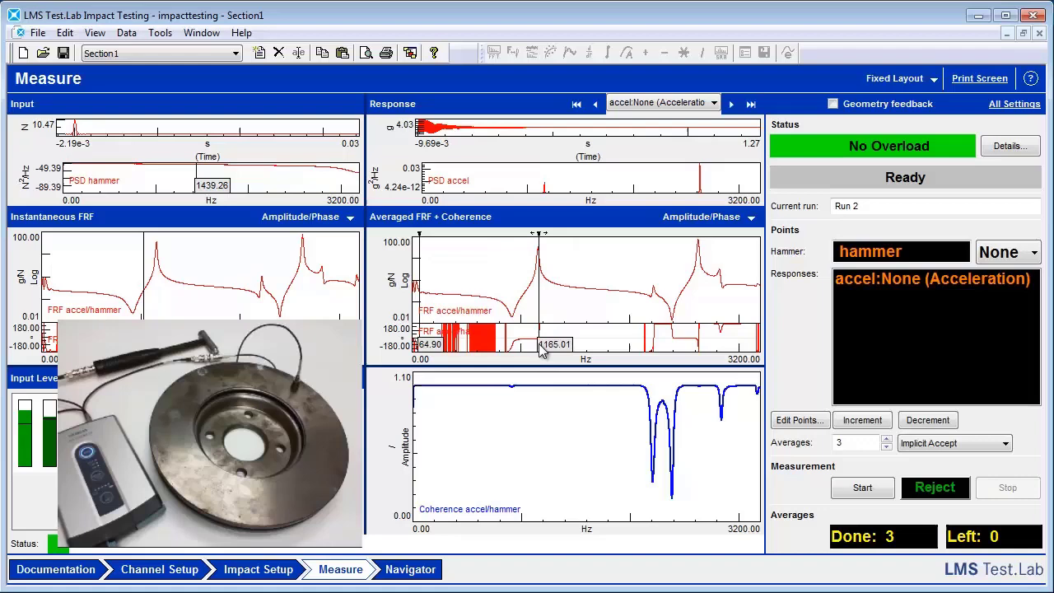
{"action": "left_click_drag", "start_coordinate": [540, 350], "coordinate": [701, 349]}
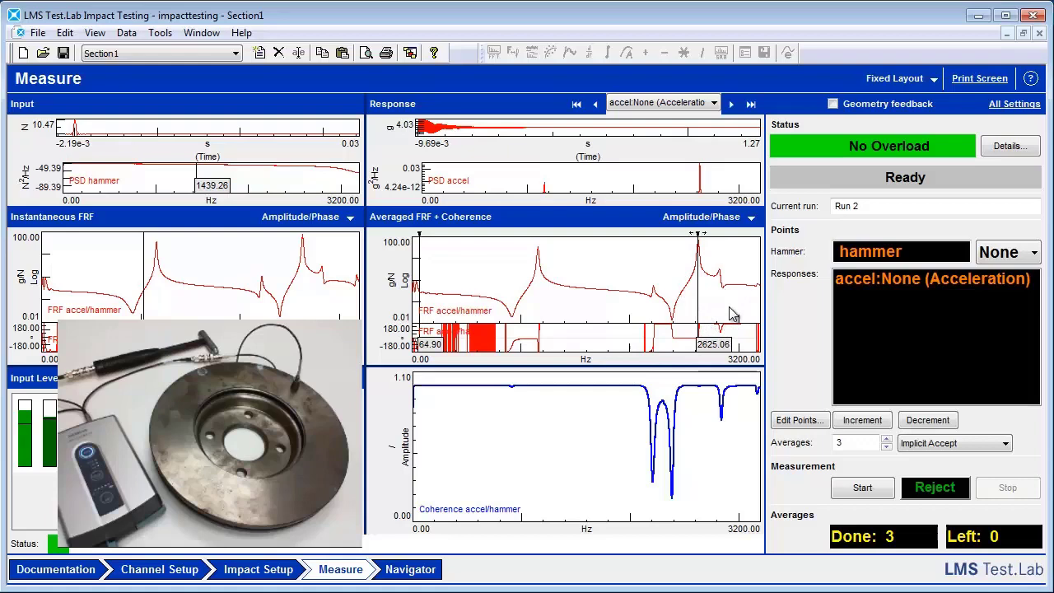
{"action": "left_click_drag", "start_coordinate": [716, 346], "coordinate": [595, 346]}
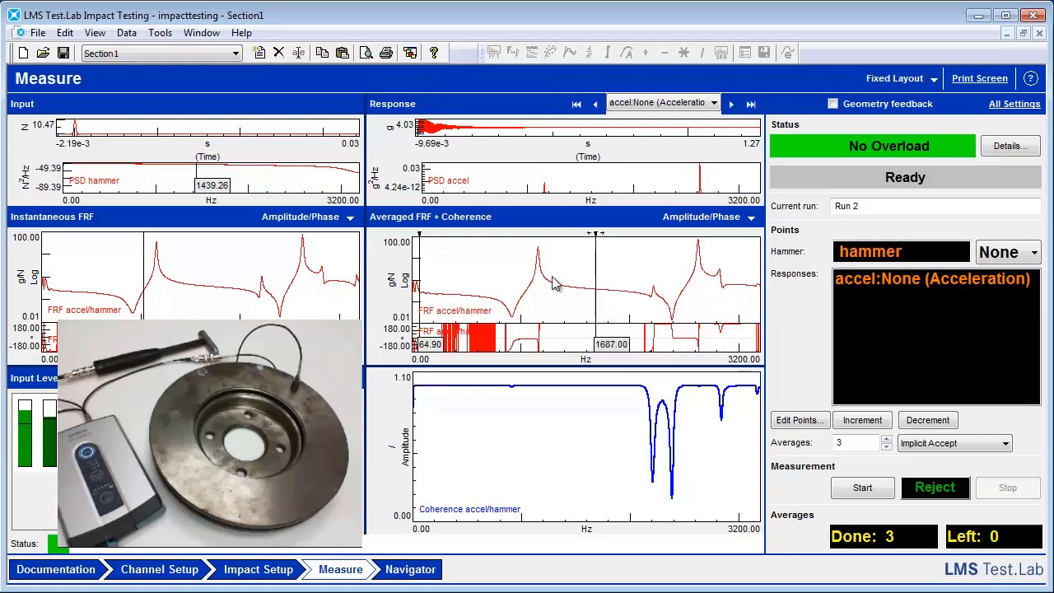